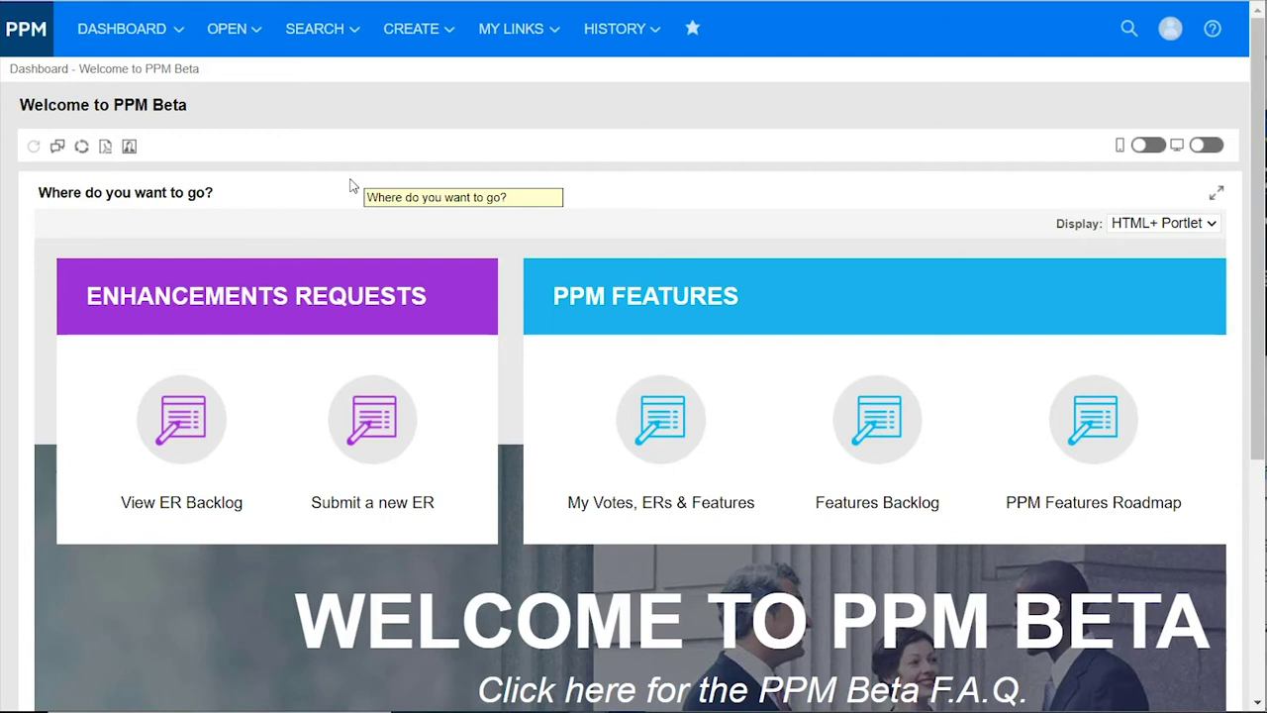
Step: Open Help and search the Help Center for 'Dashboard', returning 162 results
{"action": "left_click", "coordinate": [1214, 30]}
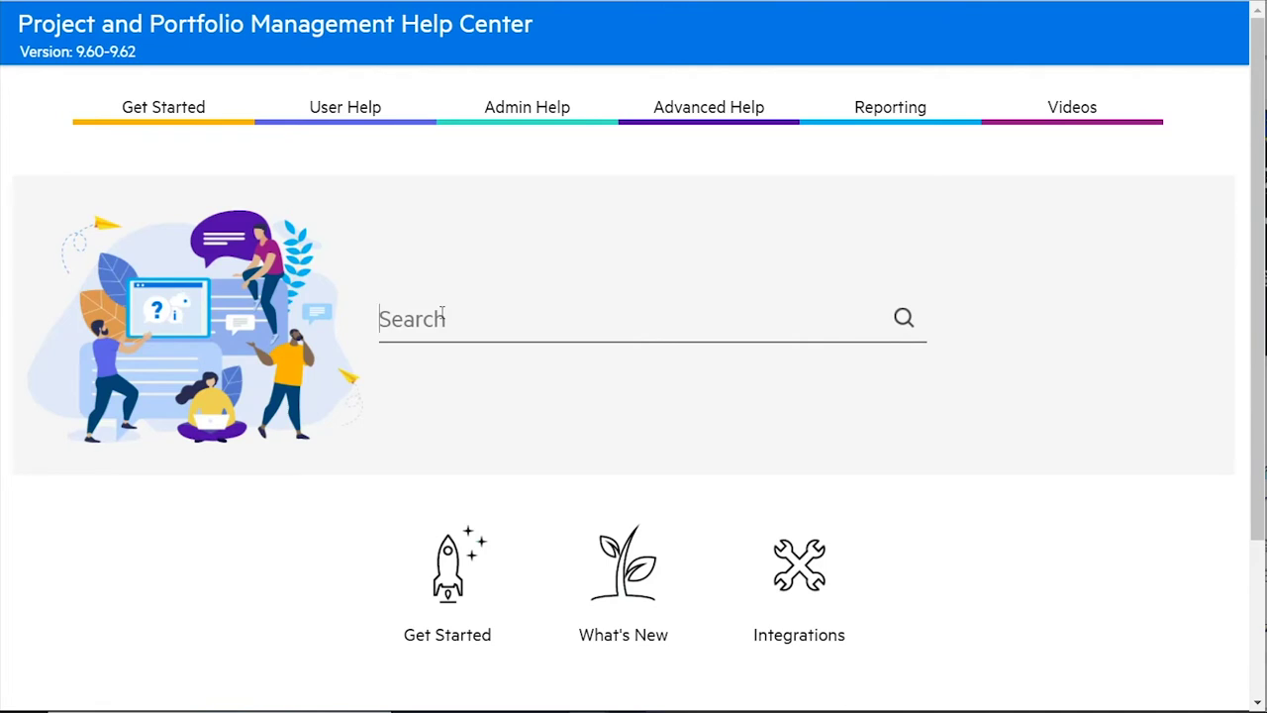
{"action": "type", "text": "Dashboard"}
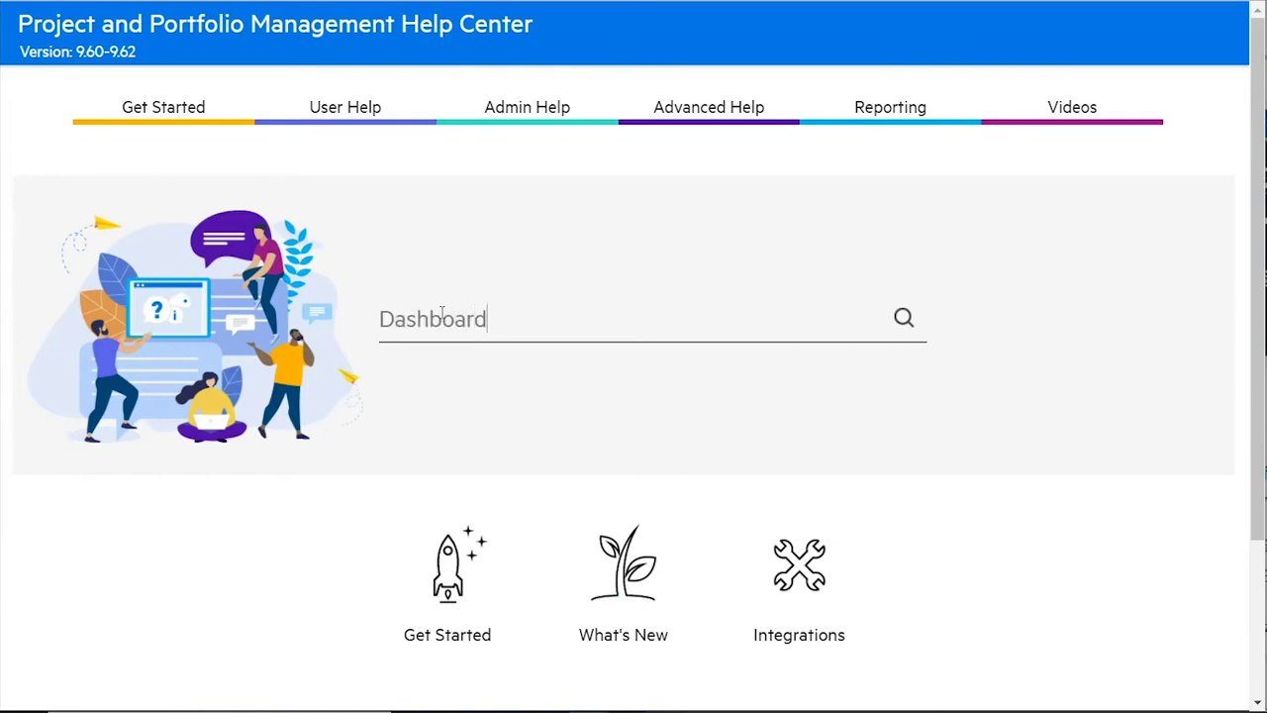
{"action": "key", "text": "Return"}
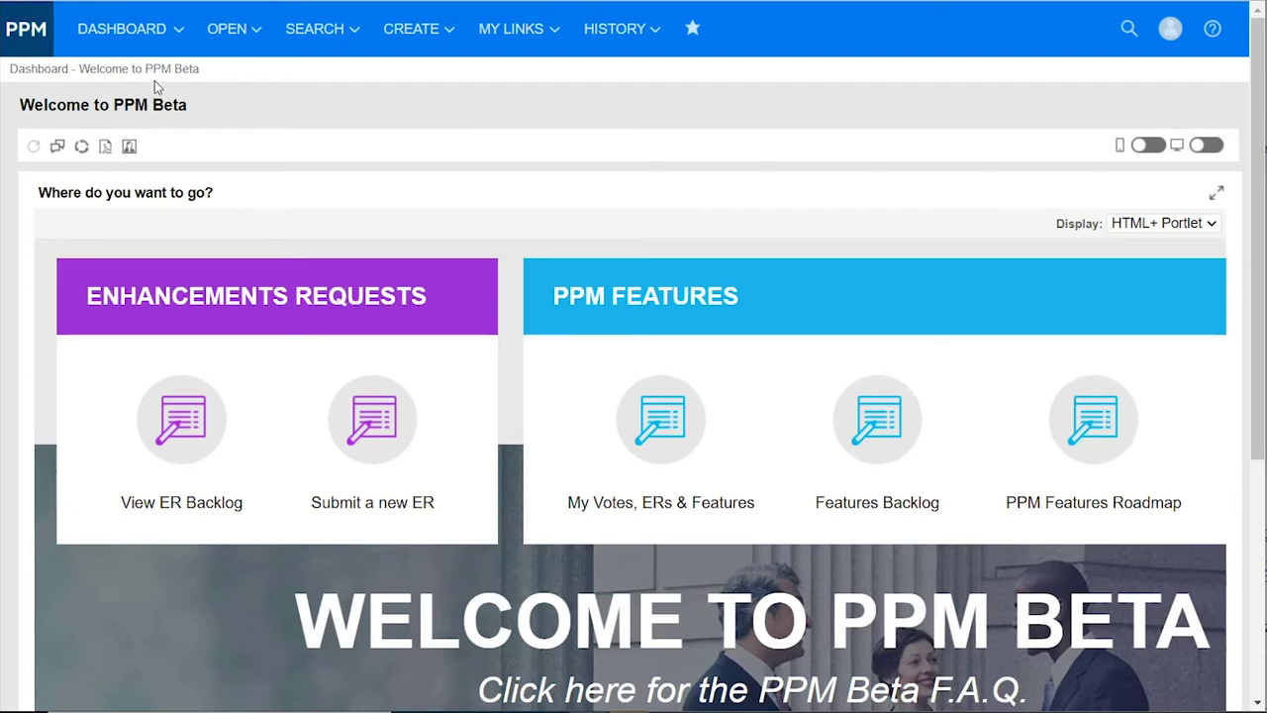
Step: Go to Dashboard > Personalize Dashboard and show the options for adding a private page
{"action": "mouse_move", "coordinate": [111, 33]}
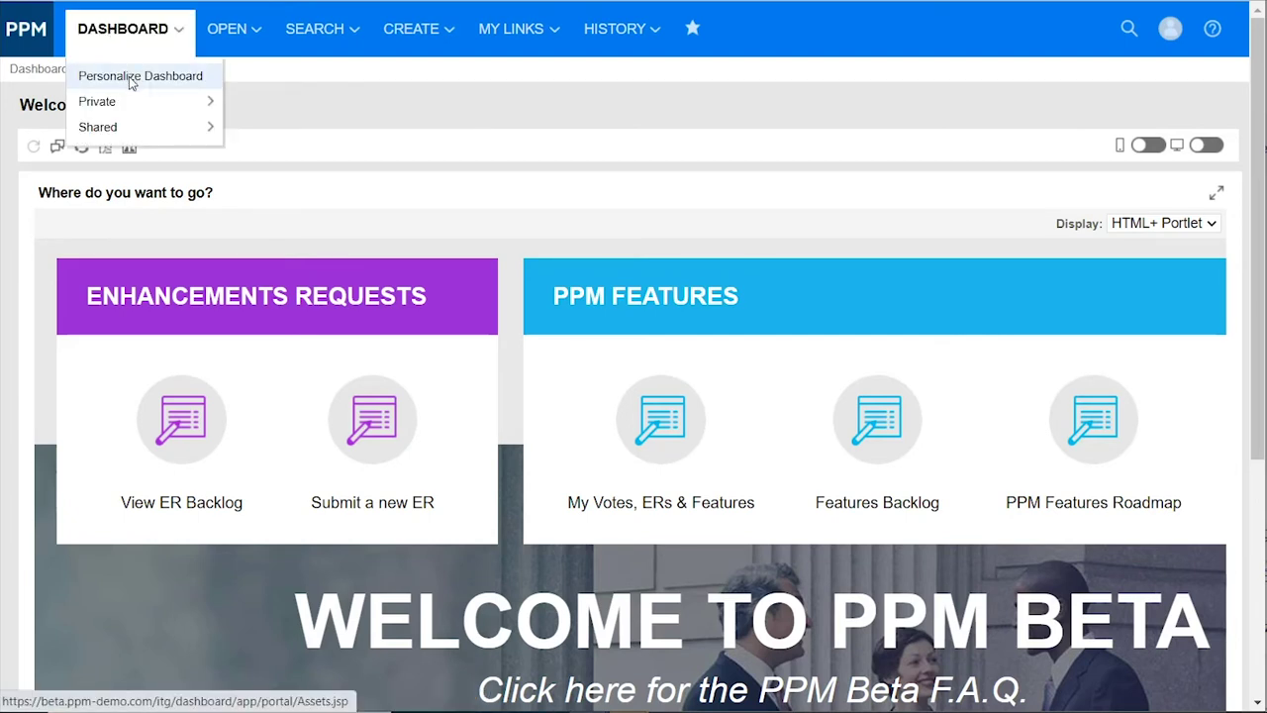
{"action": "left_click", "coordinate": [130, 80]}
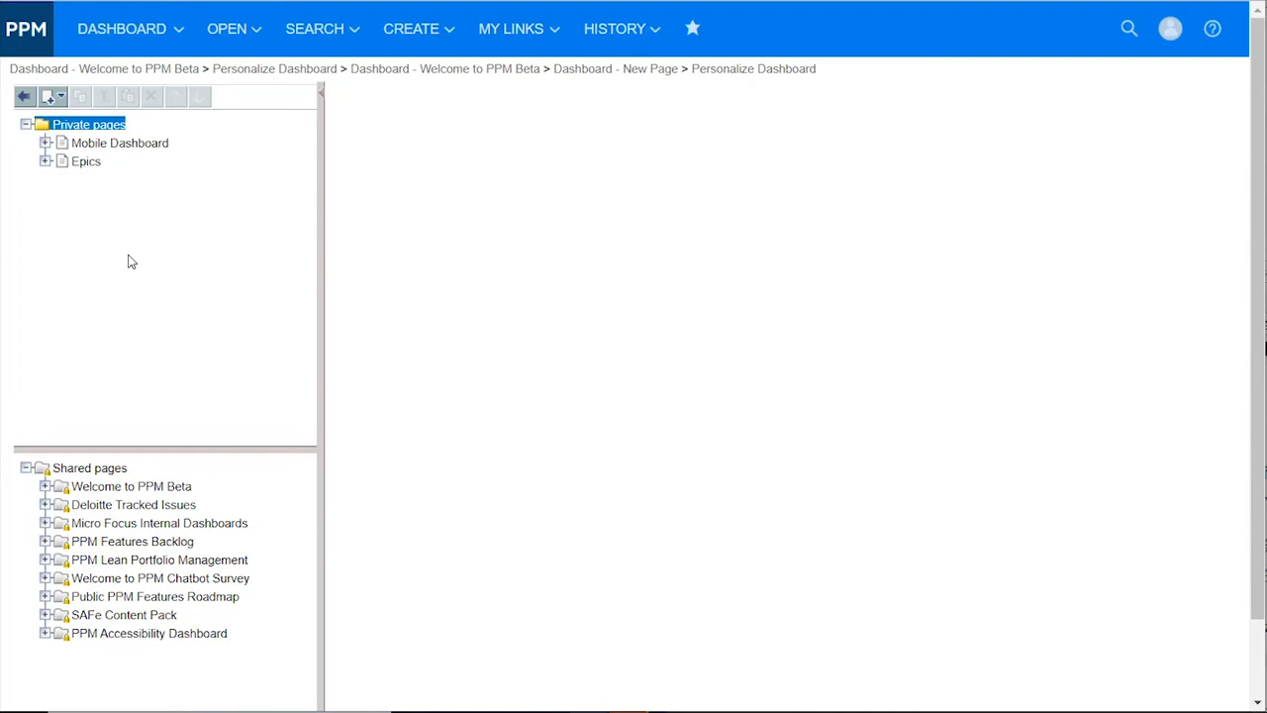
{"action": "left_click", "coordinate": [59, 97]}
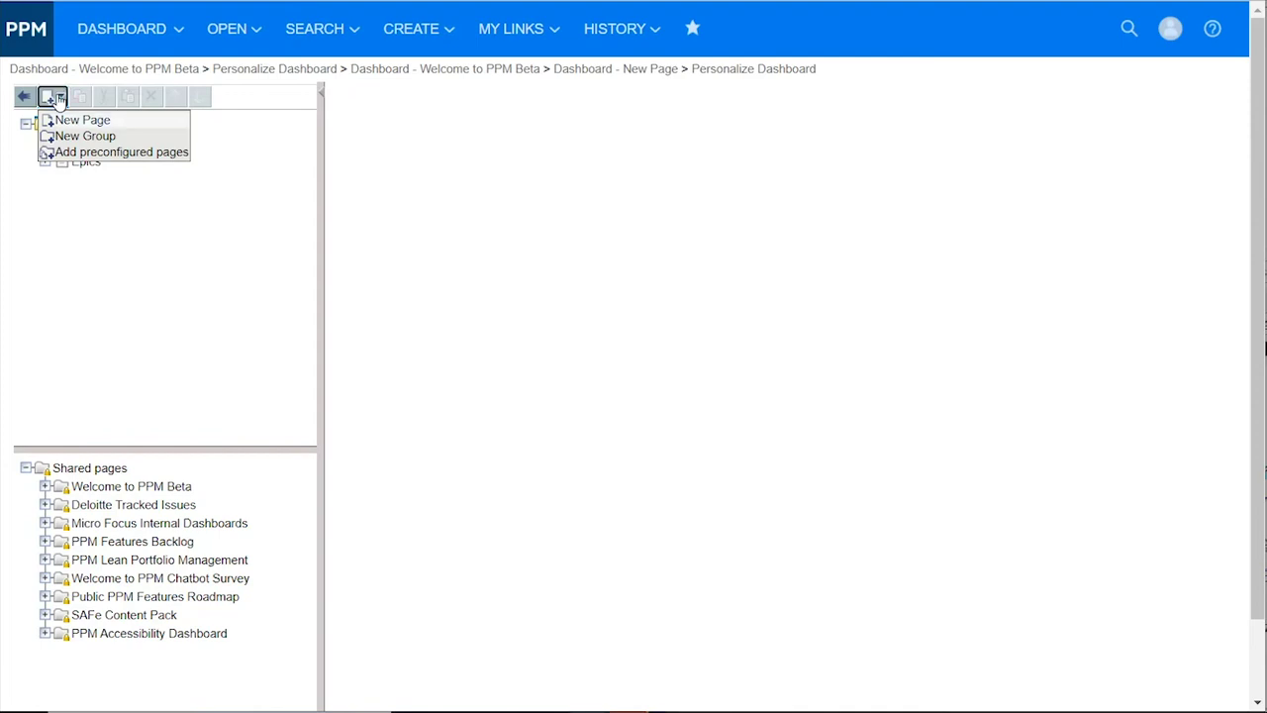
Step: Create a new private page and rename it 'User's Portlet'
{"action": "left_click", "coordinate": [68, 119]}
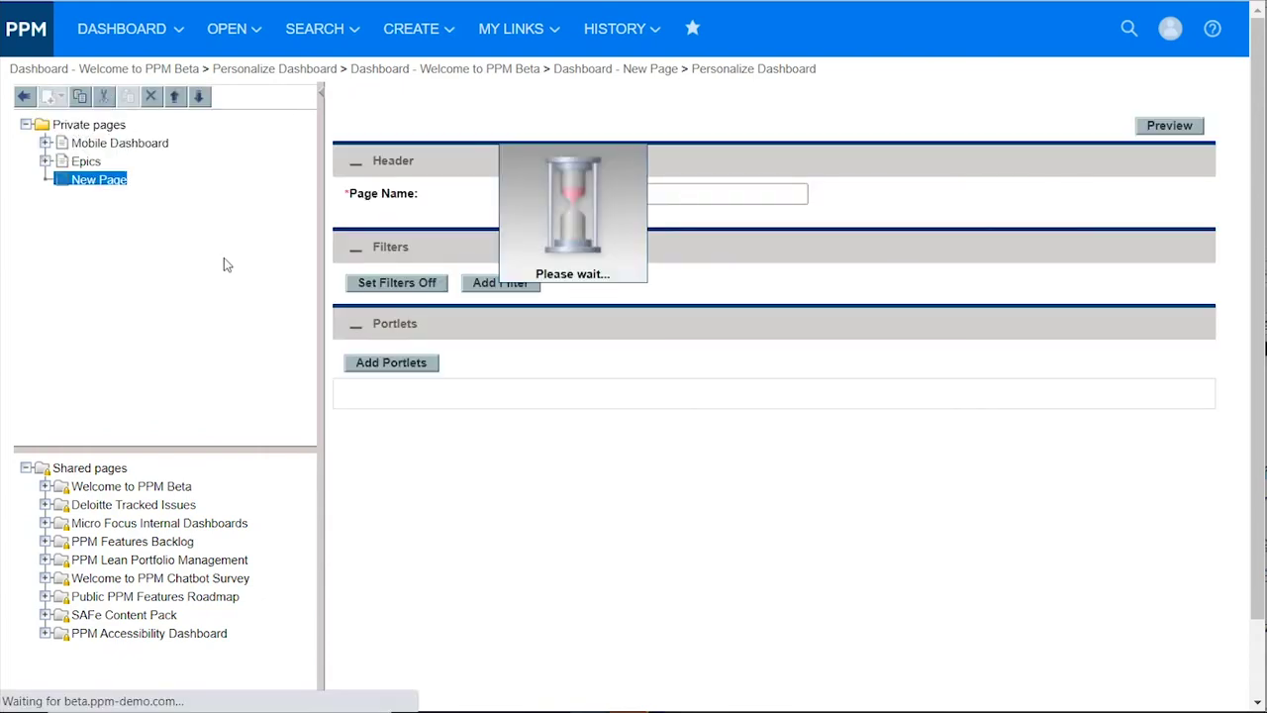
{"action": "triple_click", "coordinate": [636, 195]}
{"action": "key", "text": "BackSpace"}
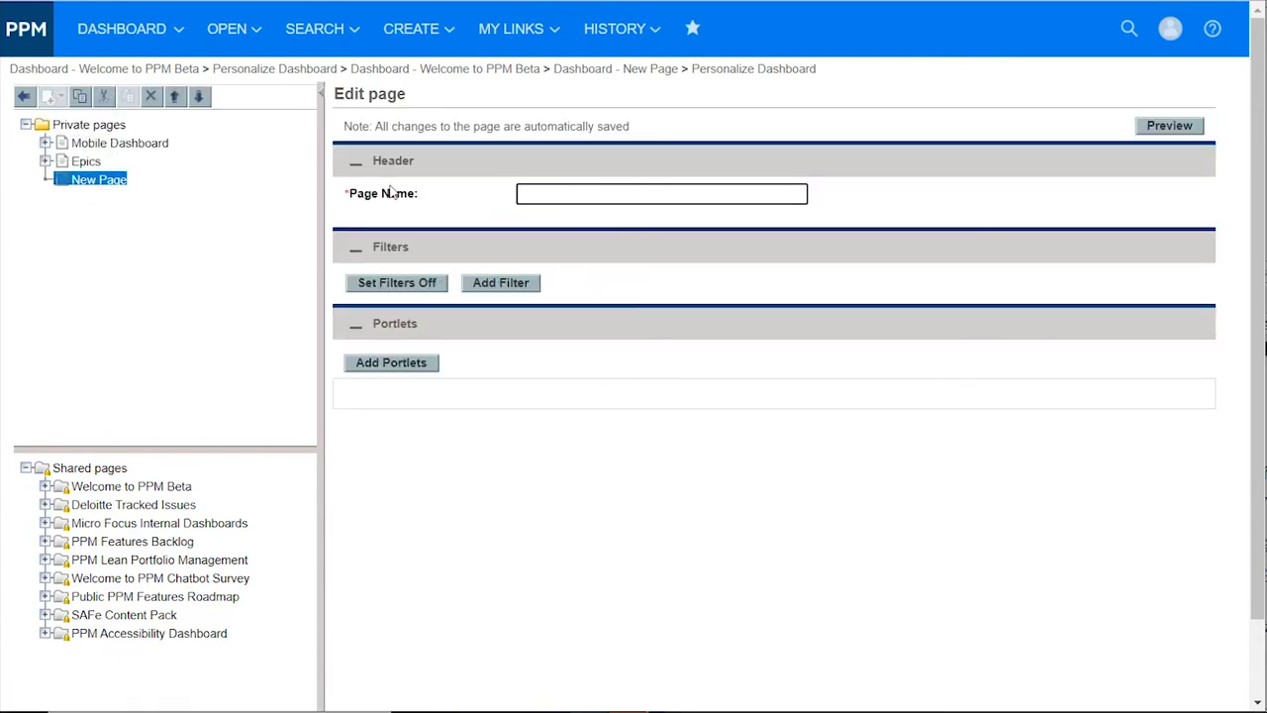
{"action": "type", "text": "User's Portlet"}
Step: Search portlets for 'ppm' and select PPM Features list with Strategic Themes
{"action": "left_click", "coordinate": [405, 375]}
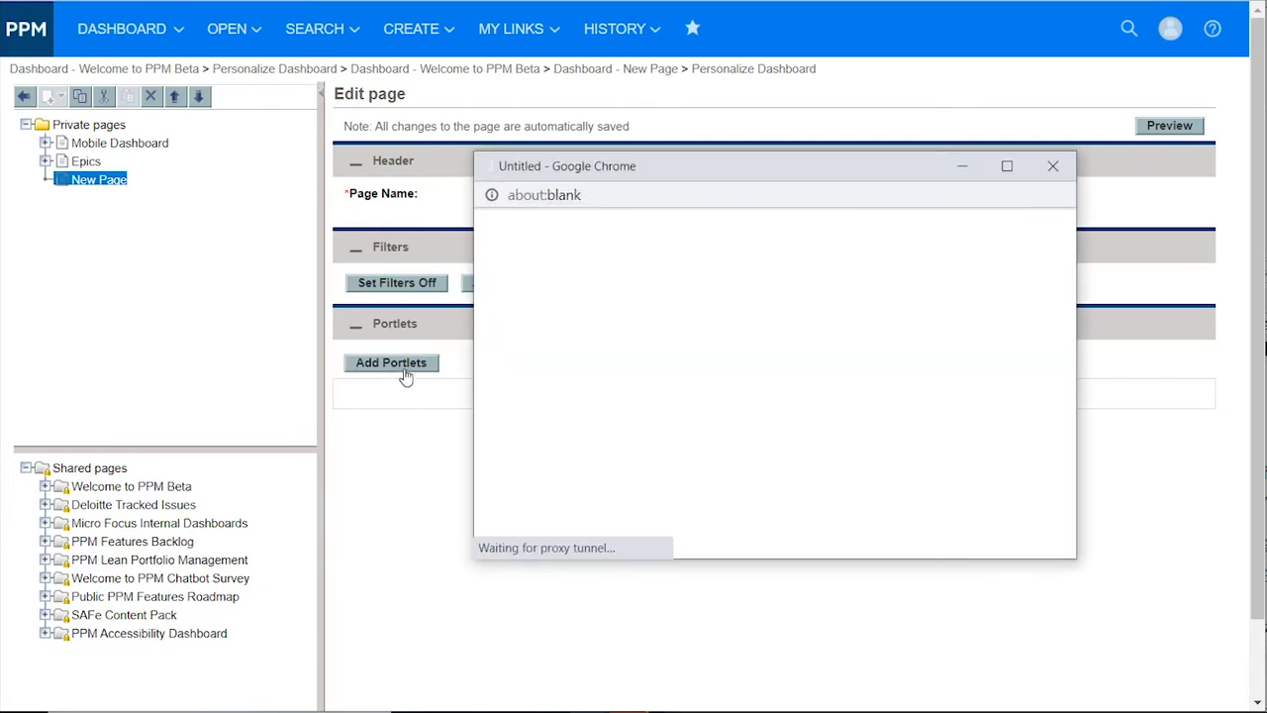
{"action": "left_click", "coordinate": [607, 366]}
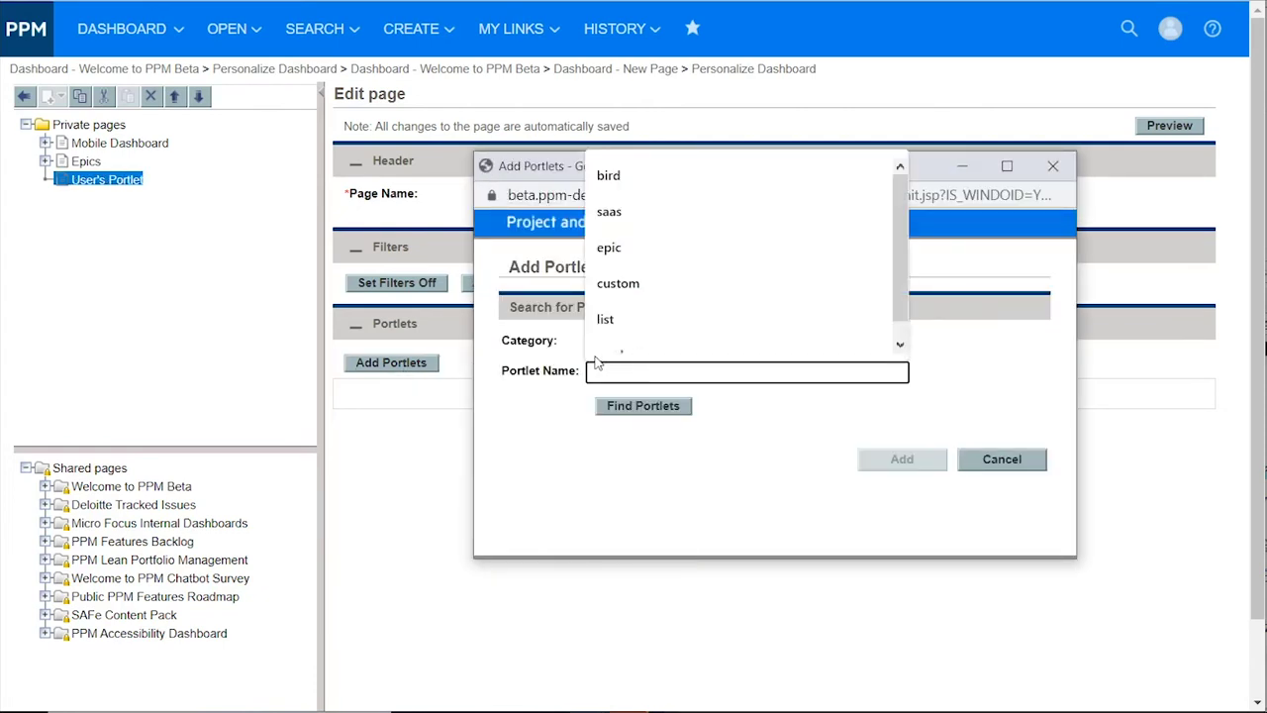
{"action": "type", "text": "ppm"}
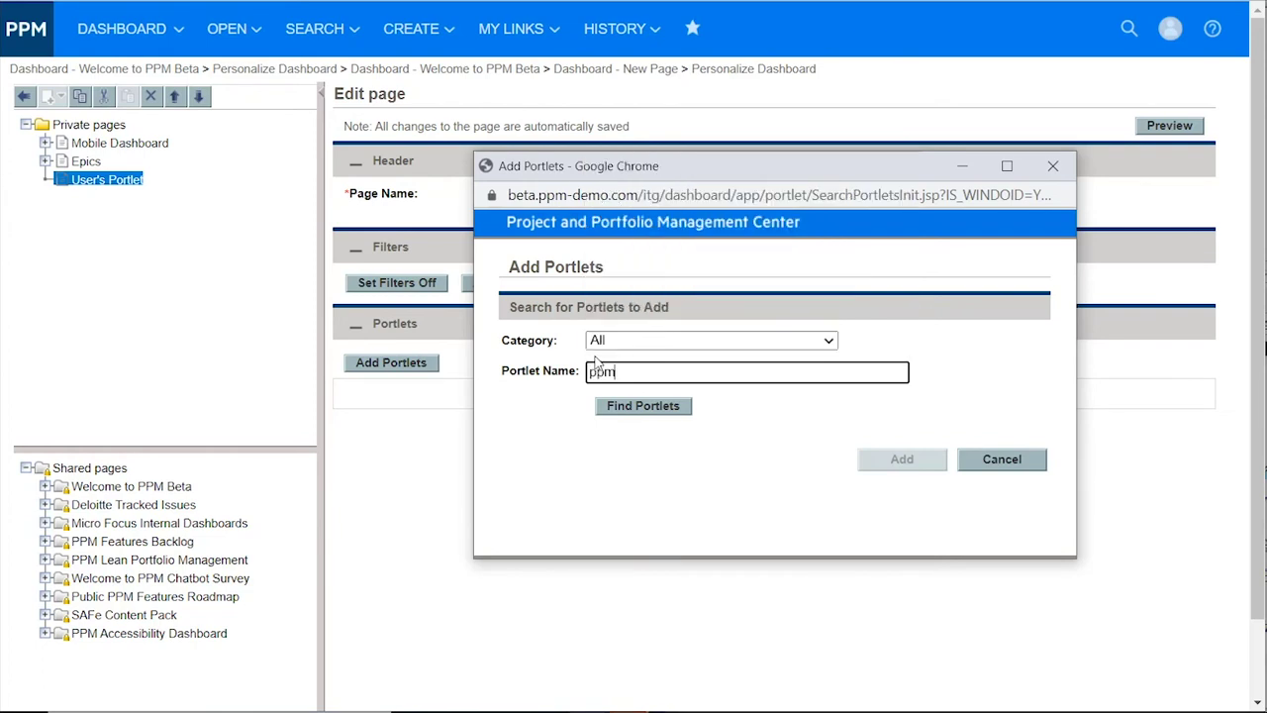
{"action": "key", "text": "Return"}
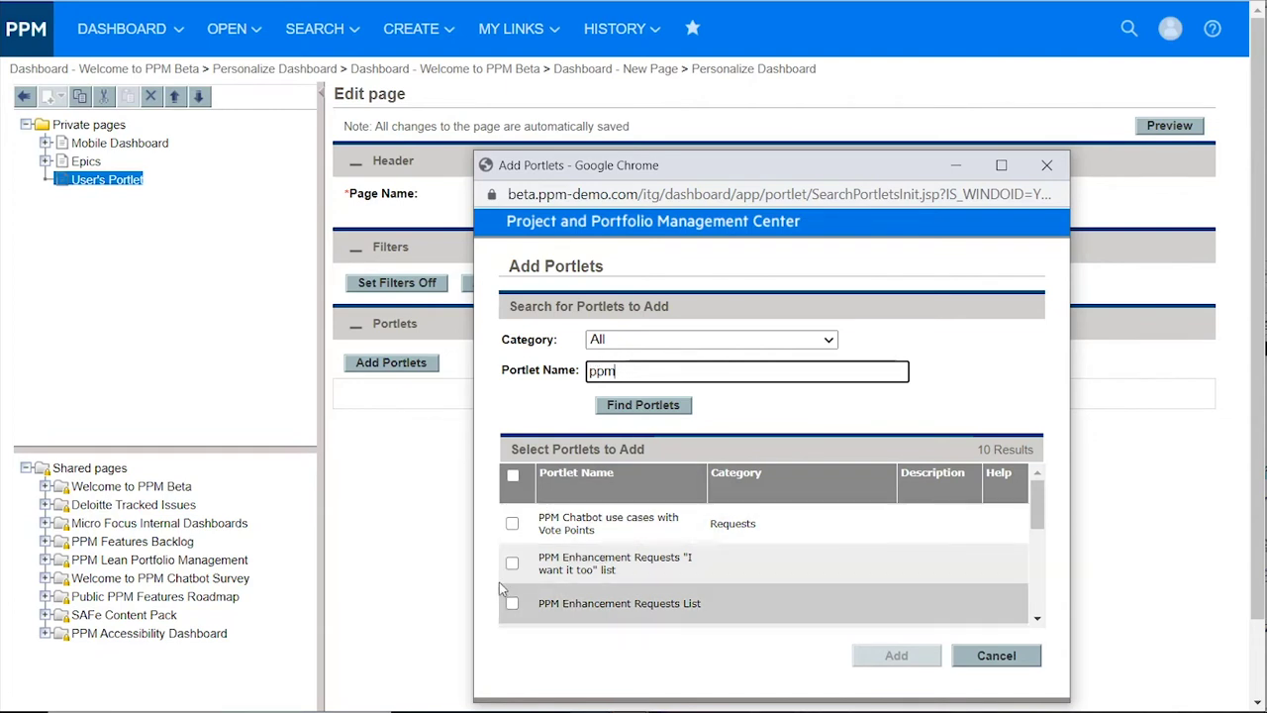
{"action": "scroll", "coordinate": [514, 576], "scroll_direction": "down", "scroll_amount": 5}
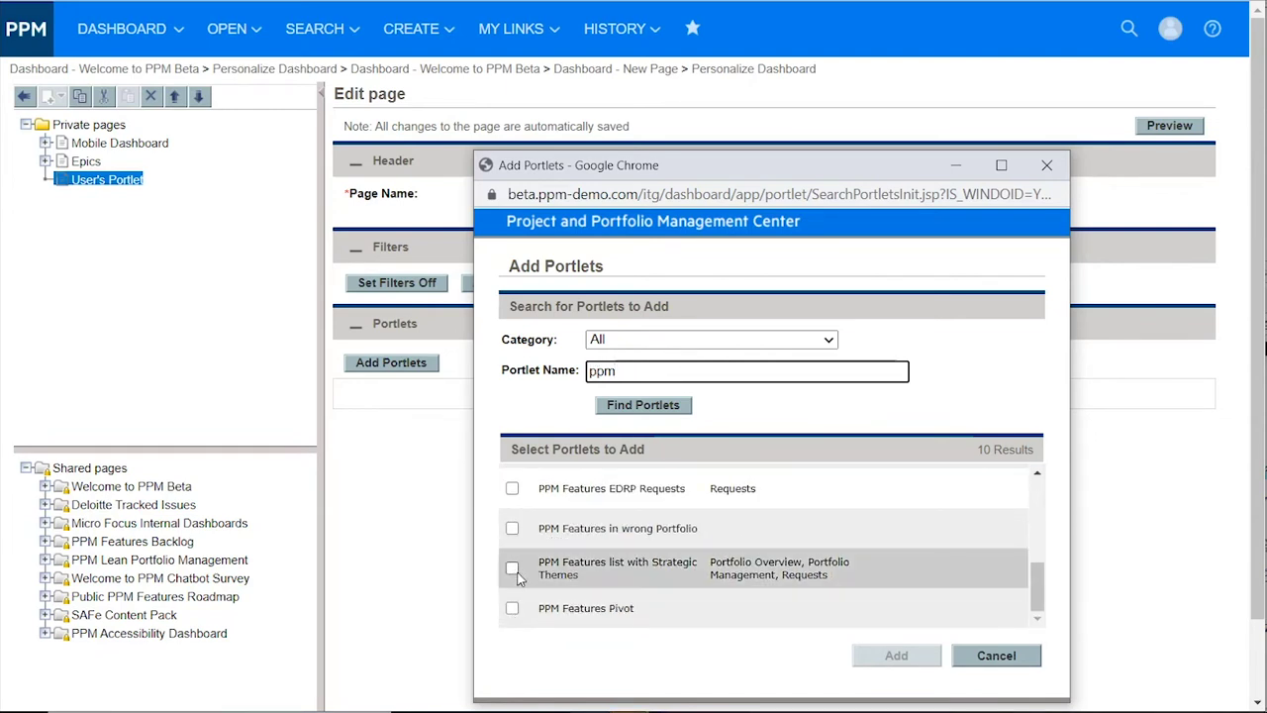
{"action": "left_click", "coordinate": [512, 571]}
Step: Add the selected features portlet to User's Portlet and check the page preview
{"action": "left_click", "coordinate": [906, 657]}
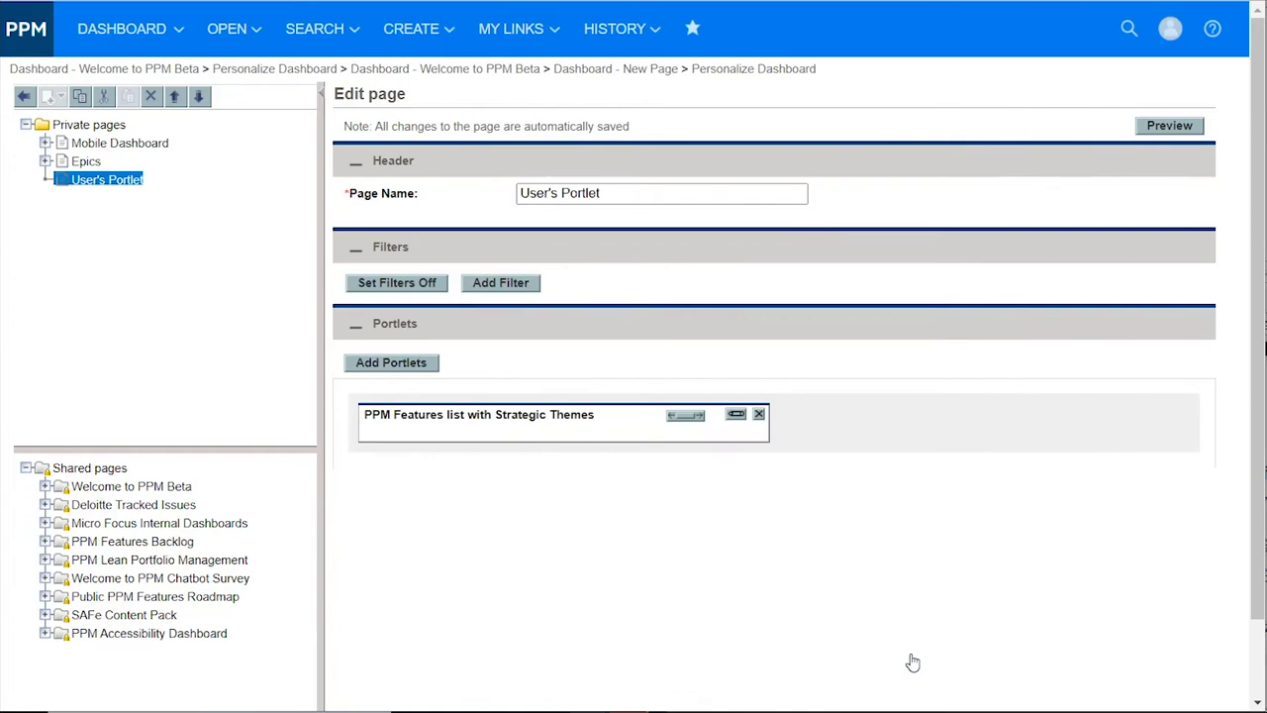
{"action": "left_click", "coordinate": [1167, 127]}
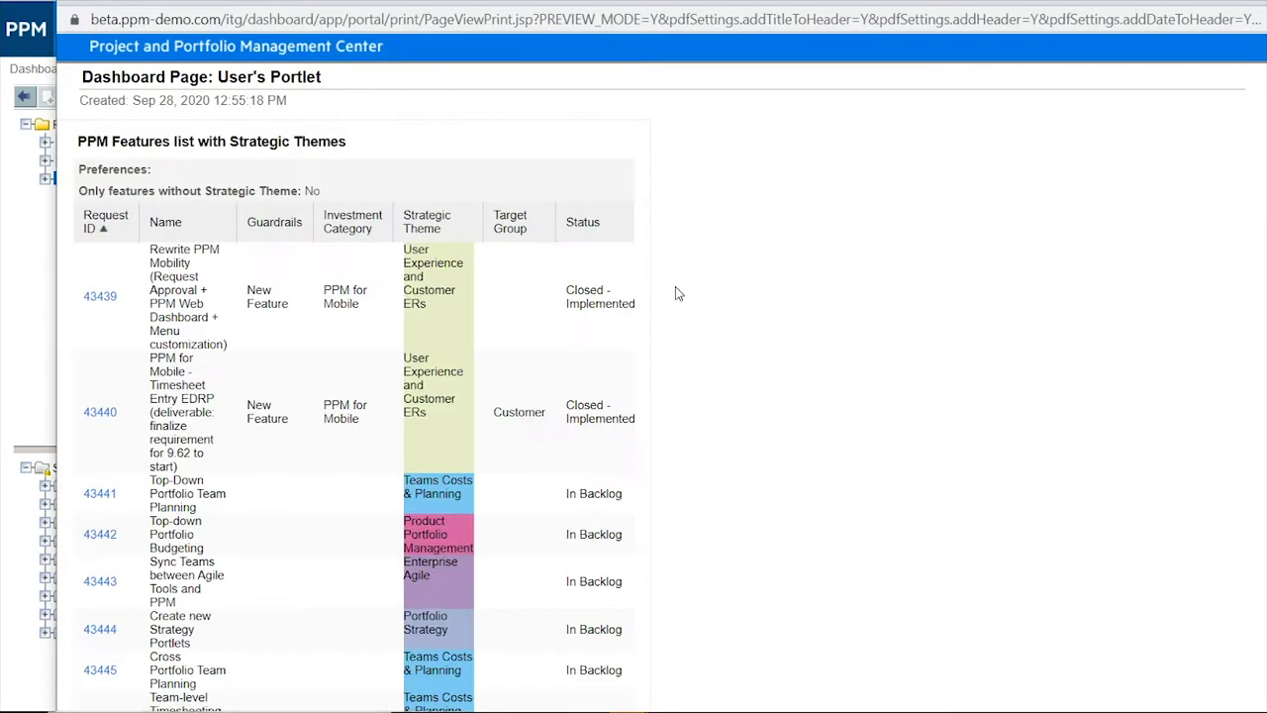
{"action": "scroll", "coordinate": [443, 368], "scroll_direction": "down", "scroll_amount": 3}
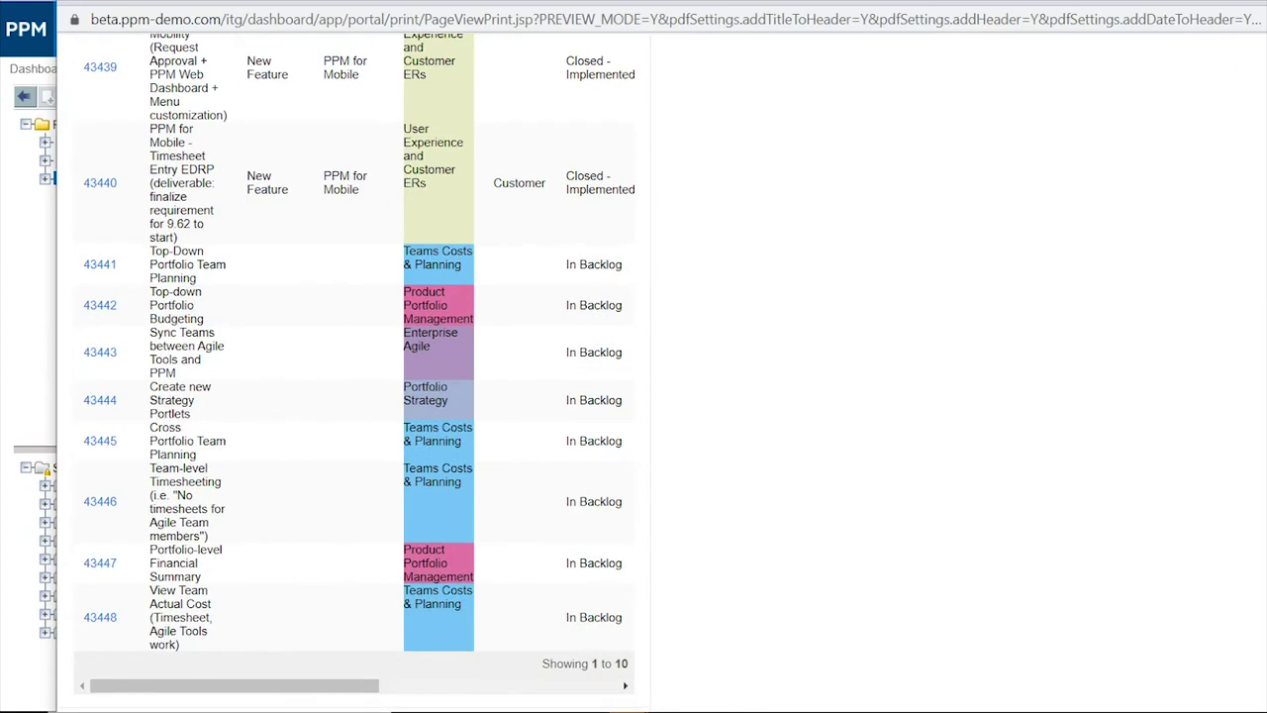
{"action": "left_click", "coordinate": [1254, 6]}
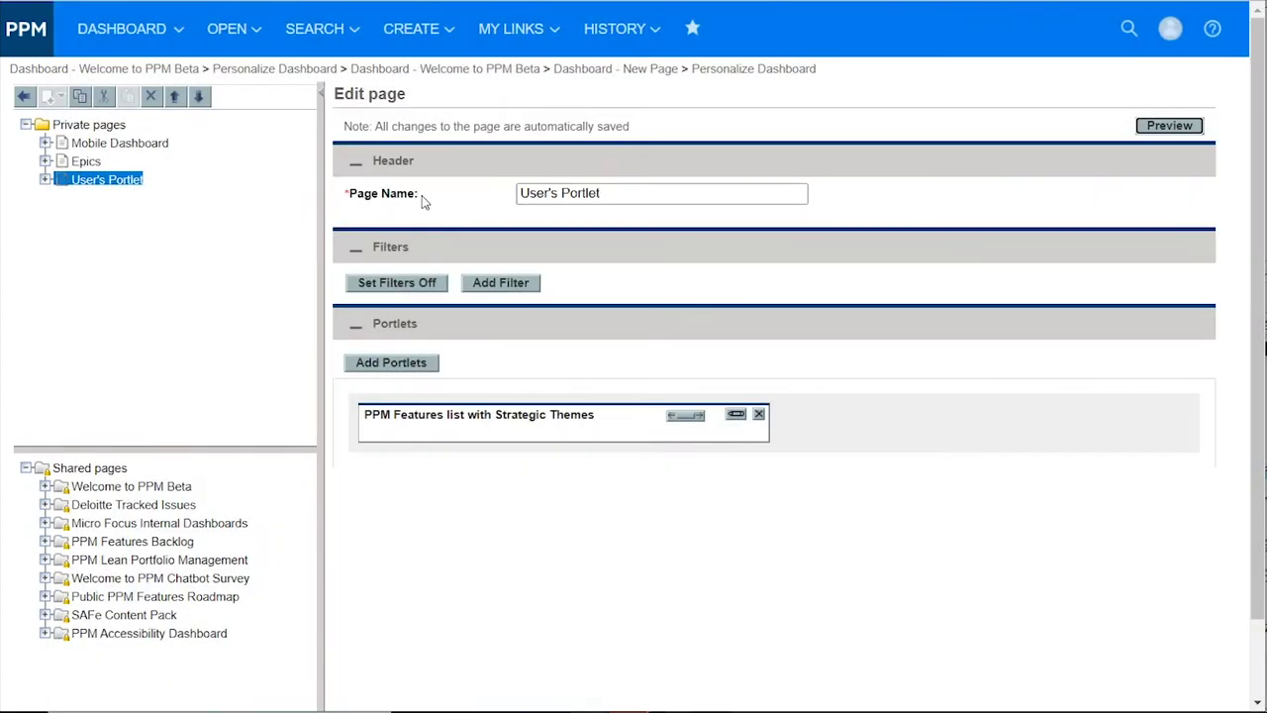
Step: Return to the home dashboard, then view the private User's Portlet page
{"action": "left_click", "coordinate": [28, 34]}
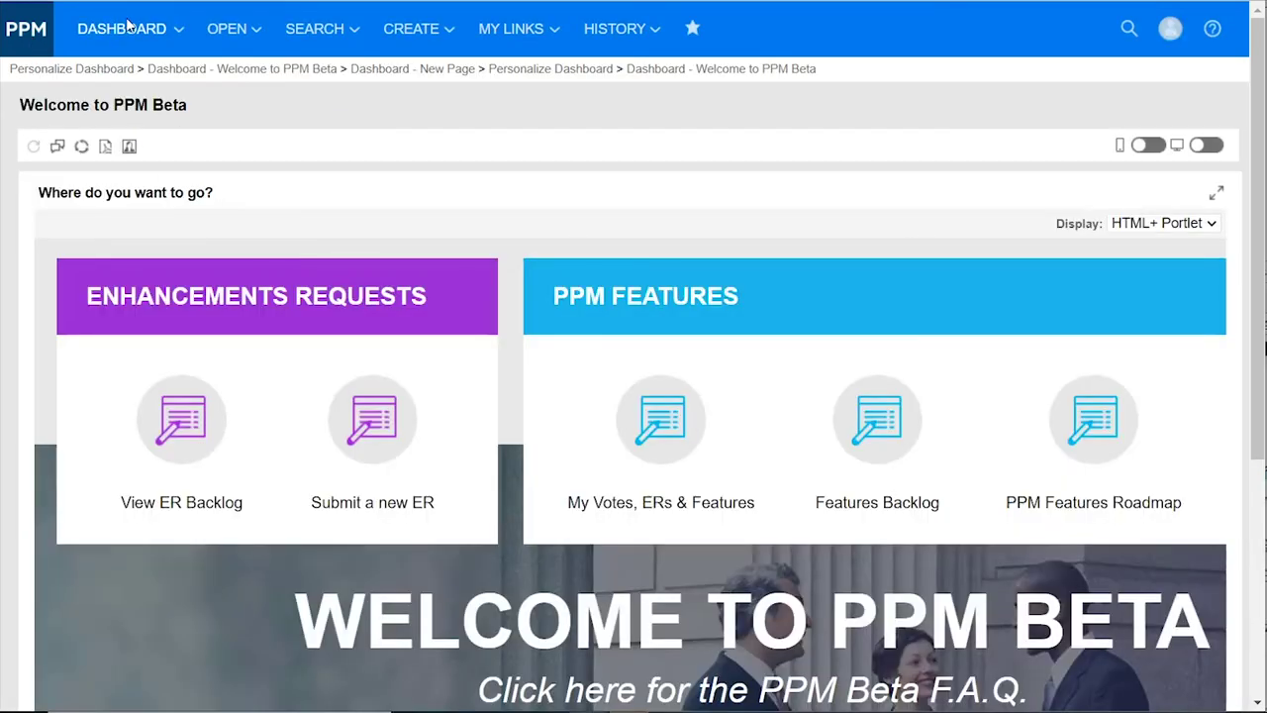
{"action": "mouse_move", "coordinate": [127, 24]}
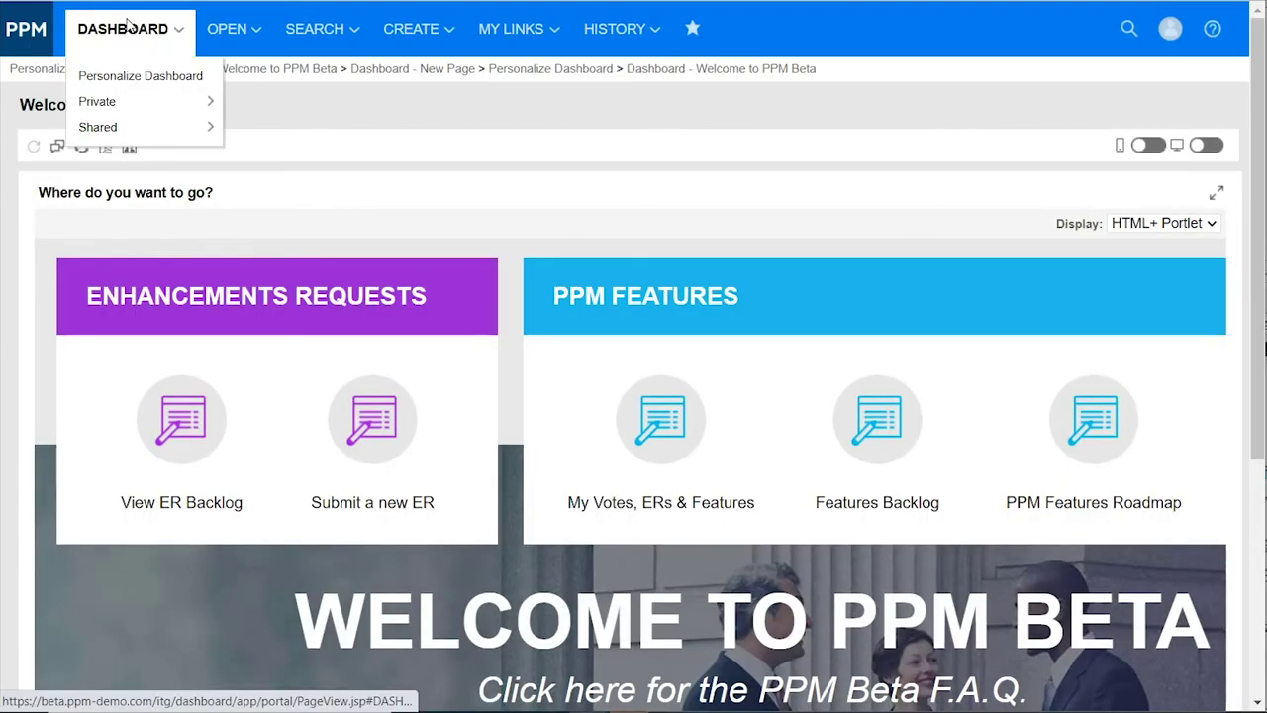
{"action": "mouse_move", "coordinate": [155, 103]}
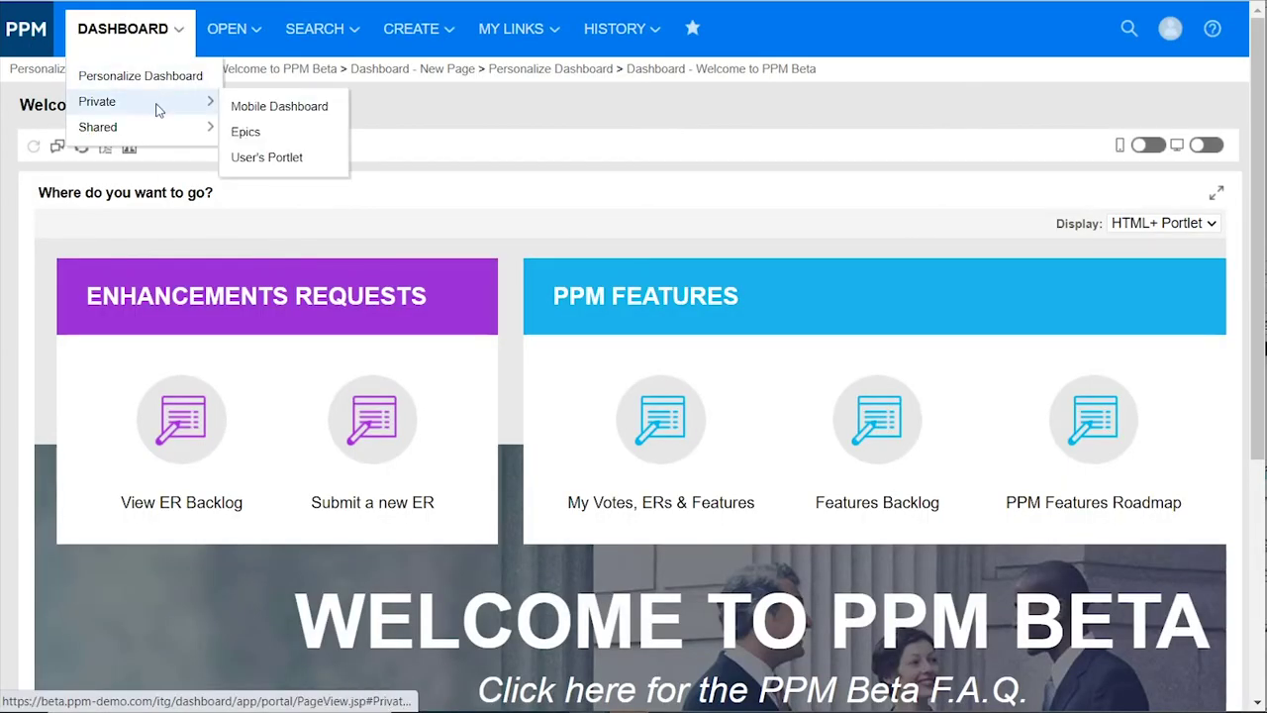
{"action": "left_click", "coordinate": [292, 160]}
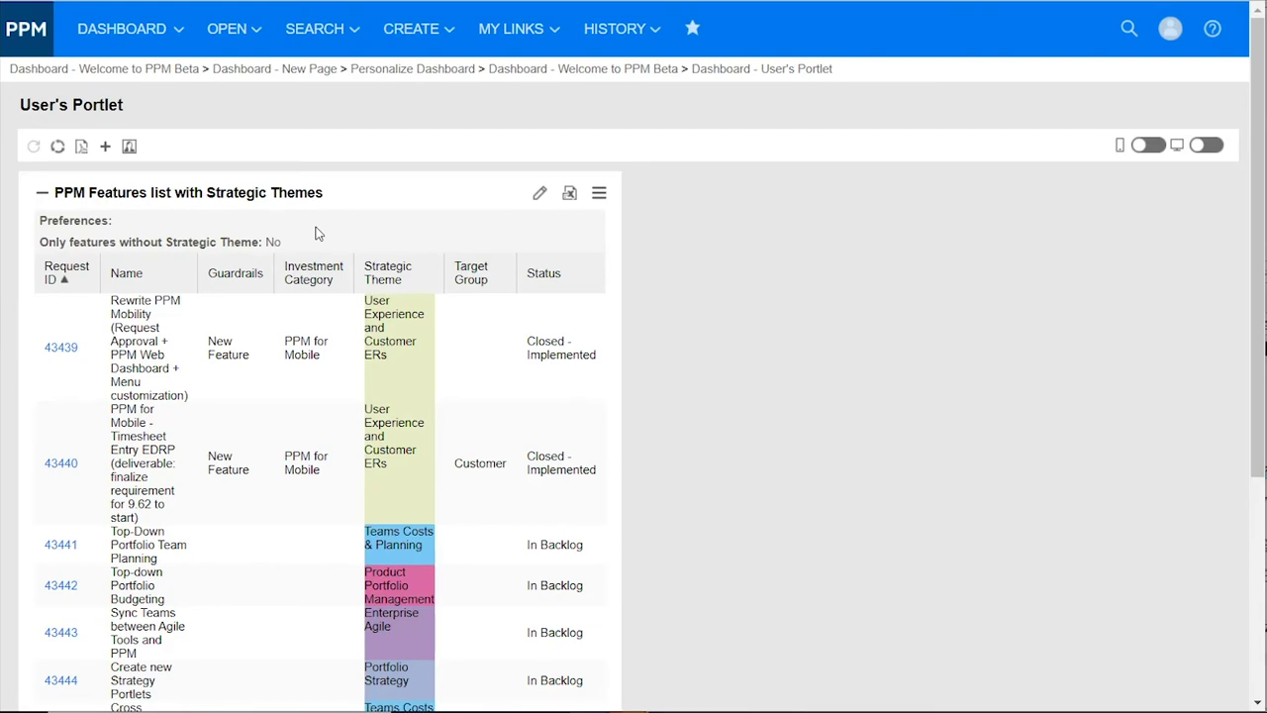
{"action": "scroll", "coordinate": [317, 233], "scroll_direction": "down", "scroll_amount": 4}
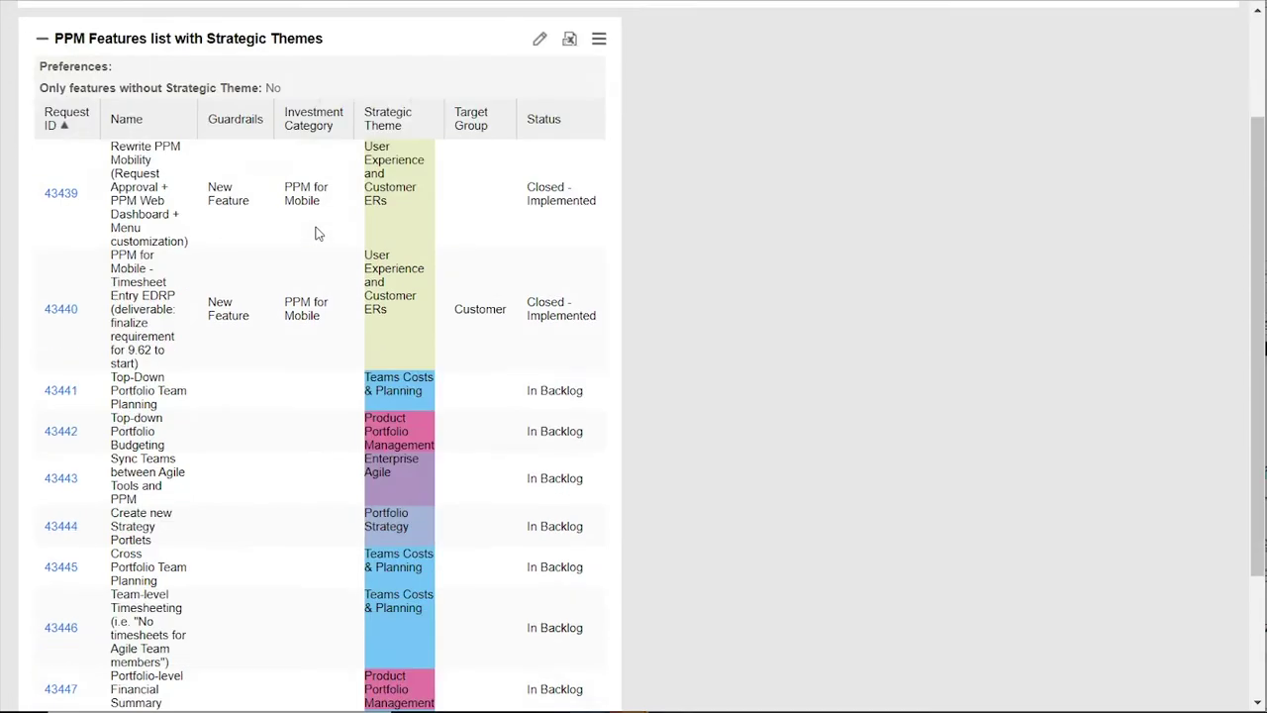
{"action": "scroll", "coordinate": [315, 233], "scroll_direction": "up", "scroll_amount": 4}
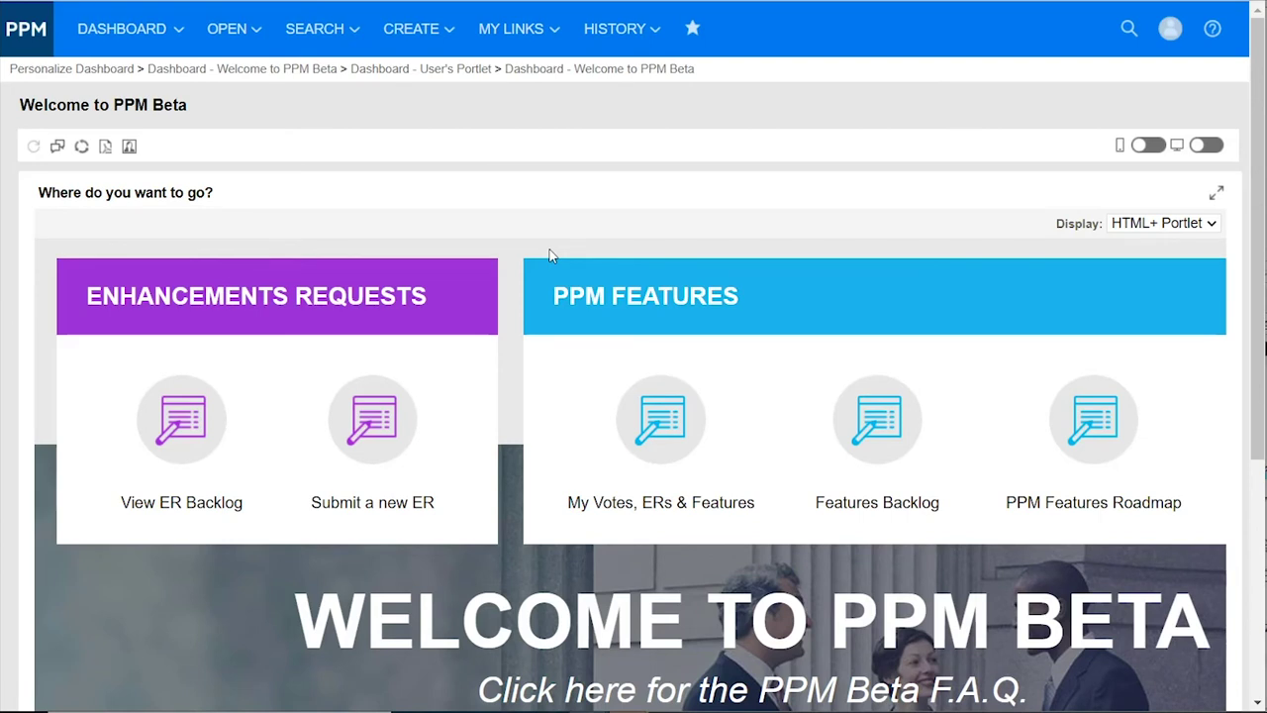
Step: Search 'portlet' in the header, open Create Portlet Definition, and choose Bar Chart
{"action": "left_click", "coordinate": [1129, 28]}
{"action": "left_click", "coordinate": [1018, 23]}
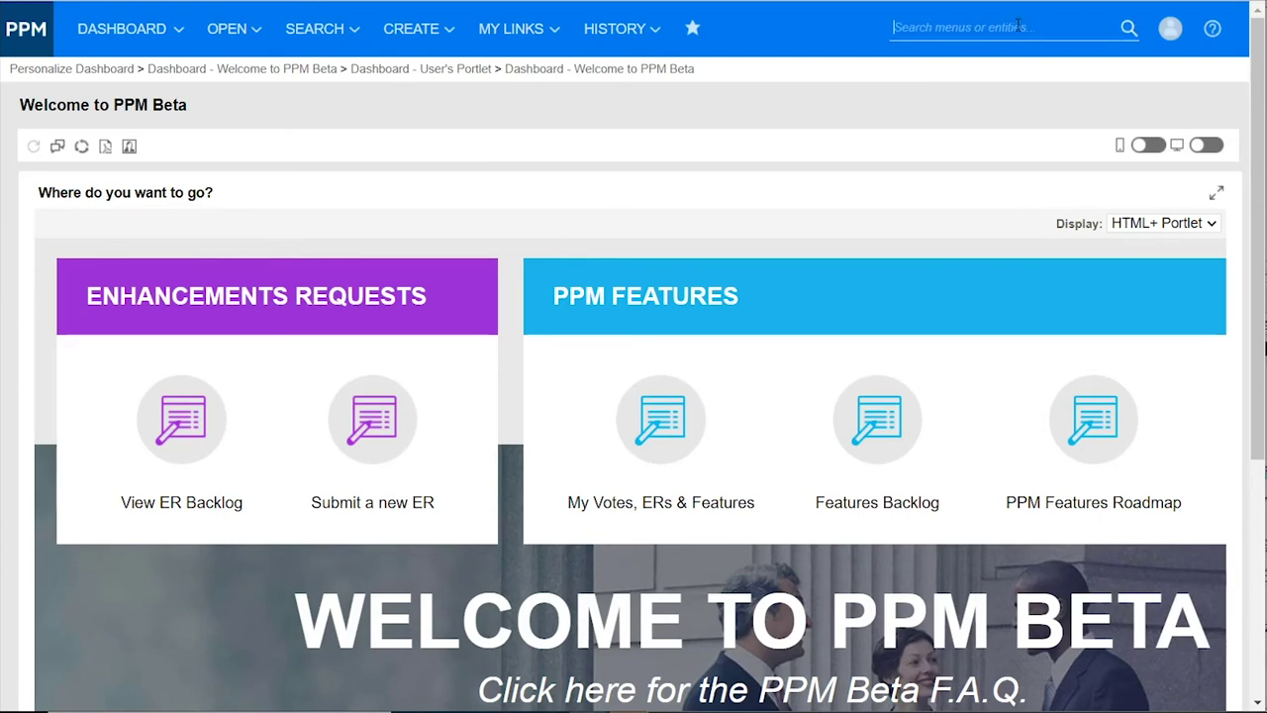
{"action": "type", "text": "por"}
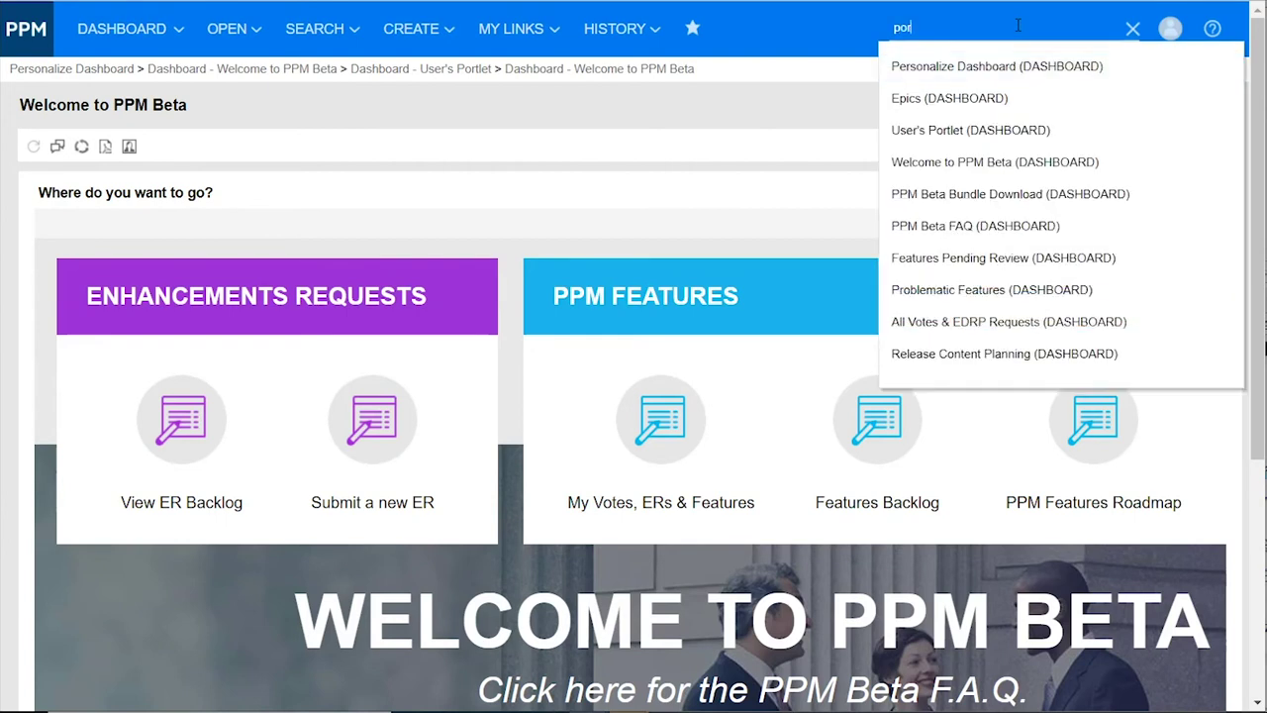
{"action": "type", "text": "tlet"}
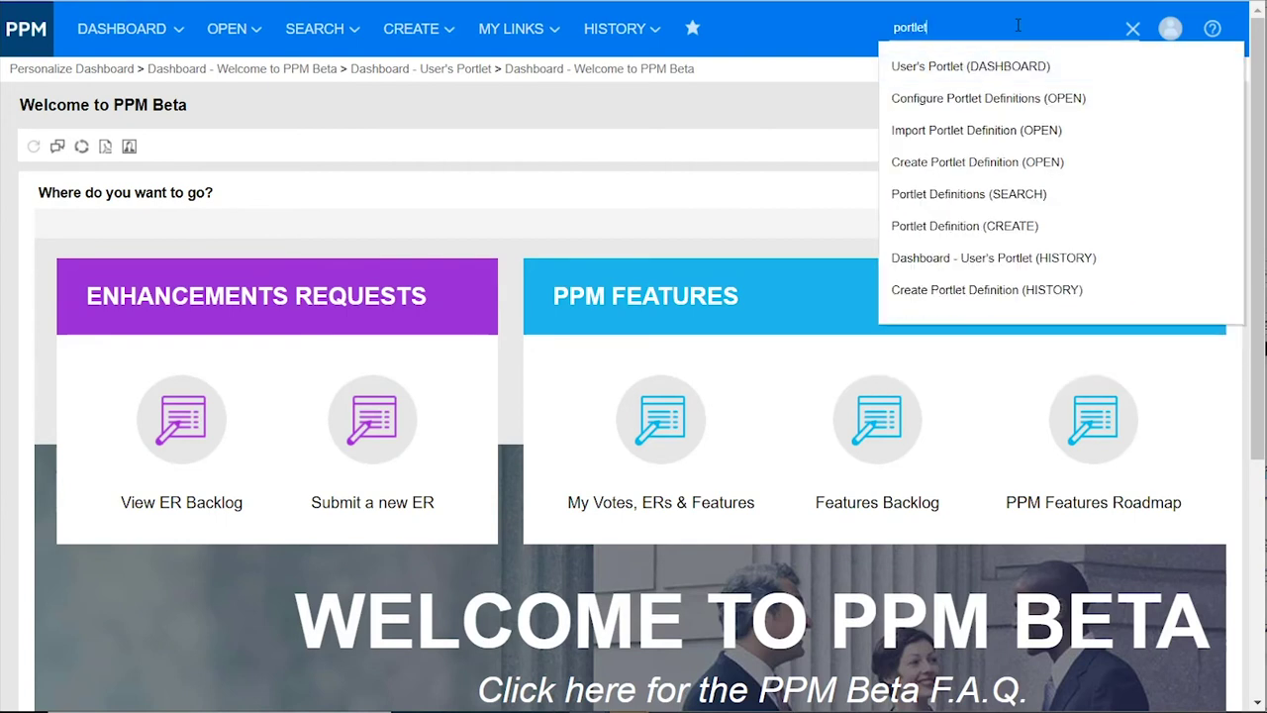
{"action": "left_click", "coordinate": [953, 165]}
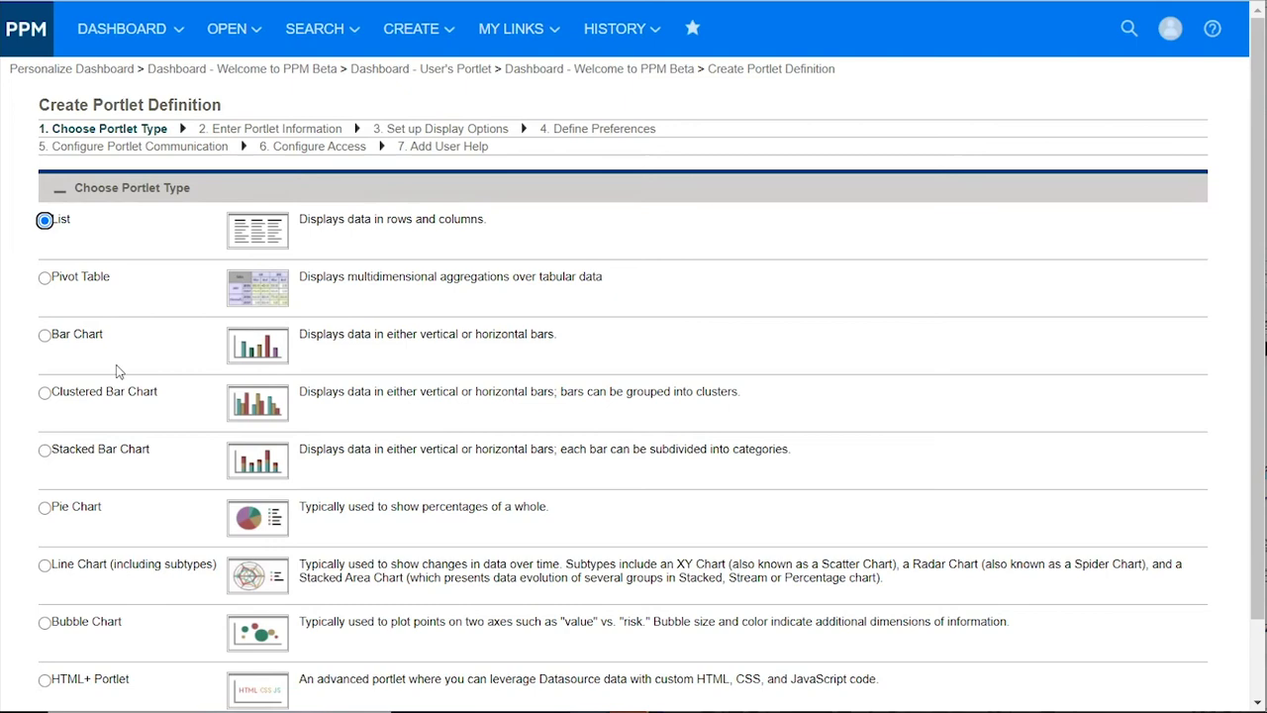
{"action": "scroll", "coordinate": [114, 370], "scroll_direction": "down", "scroll_amount": 1}
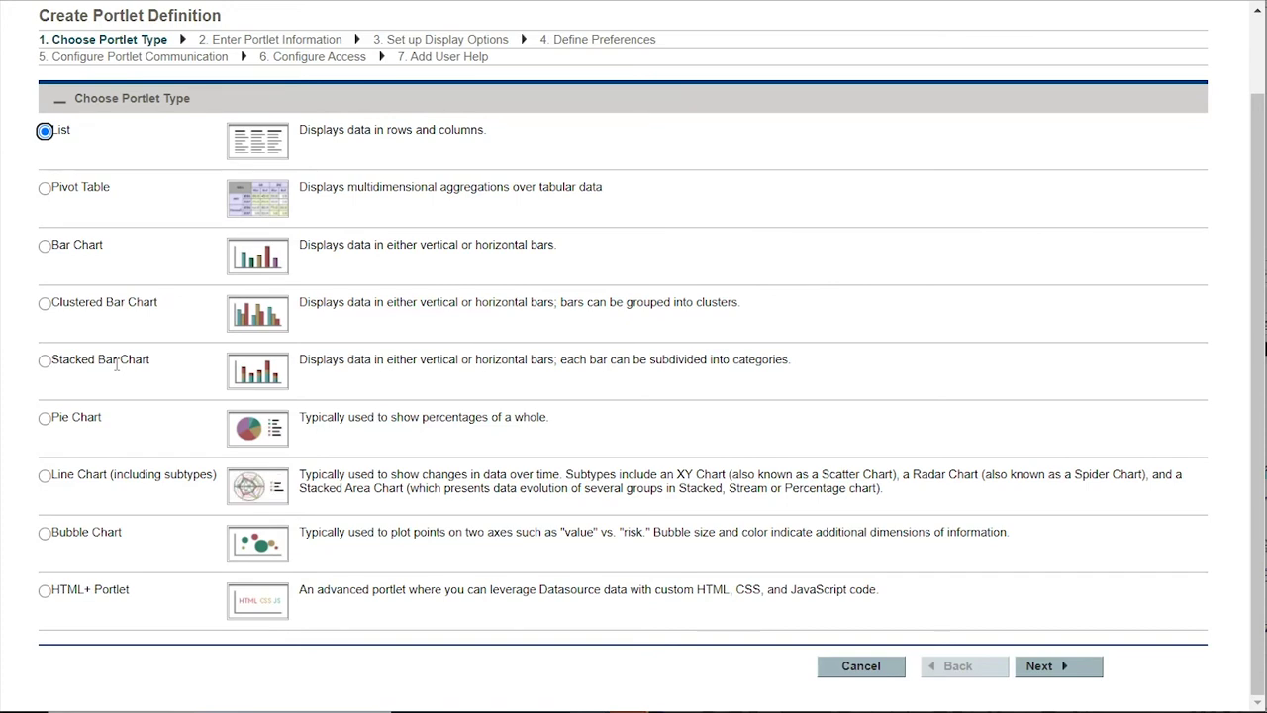
{"action": "left_click", "coordinate": [50, 250]}
Step: Name the portlet 'User's personal portlet' and open the Data Source list
{"action": "left_click", "coordinate": [1055, 674]}
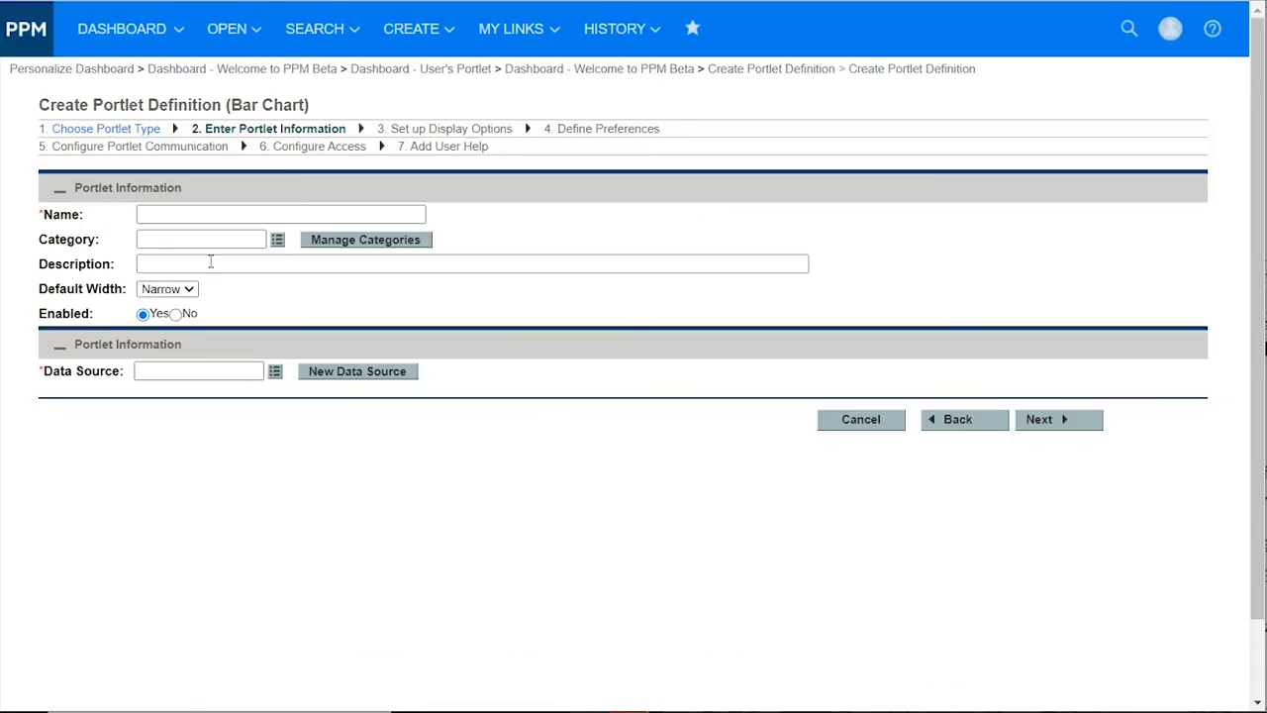
{"action": "left_click", "coordinate": [172, 214]}
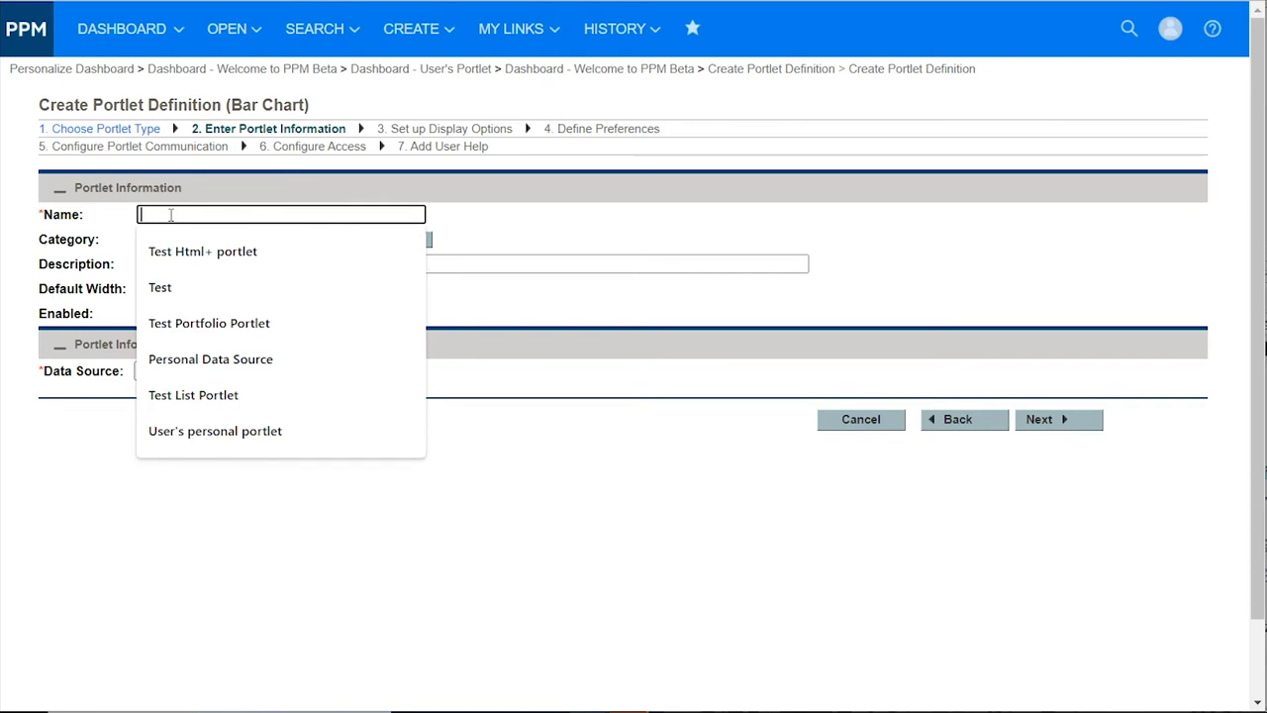
{"action": "type", "text": "U"}
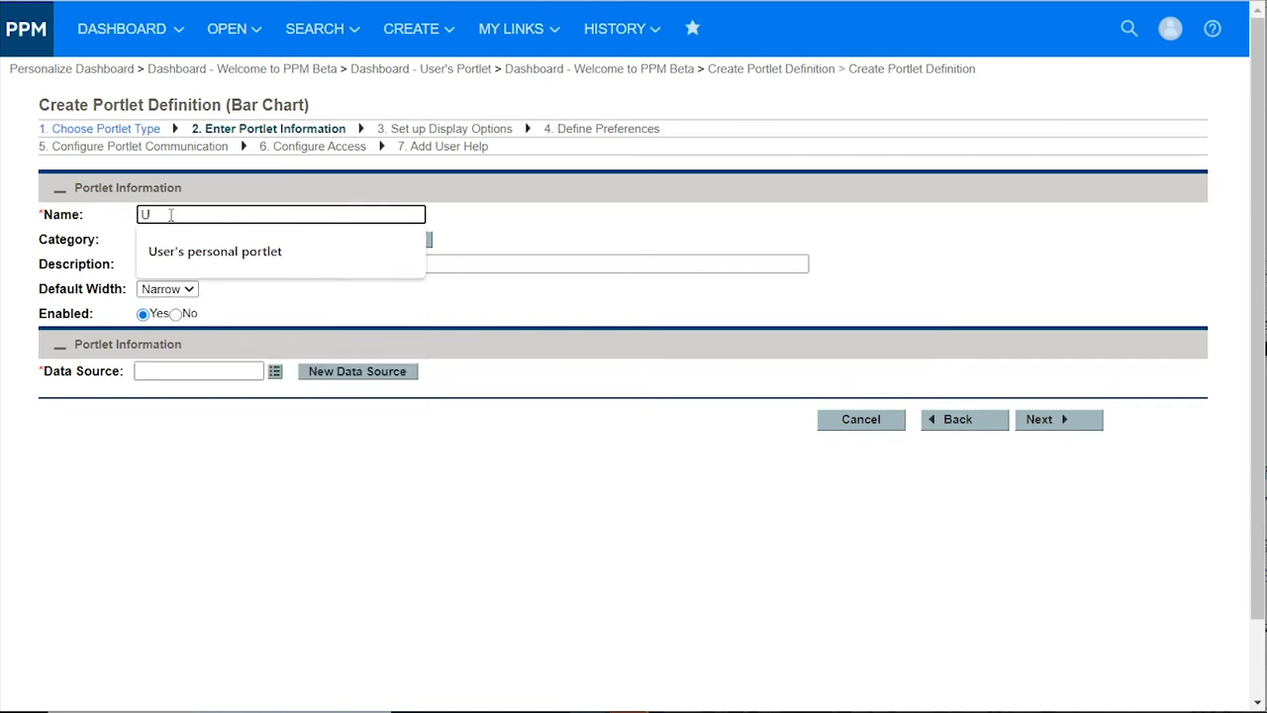
{"action": "type", "text": "ser's personal portlet"}
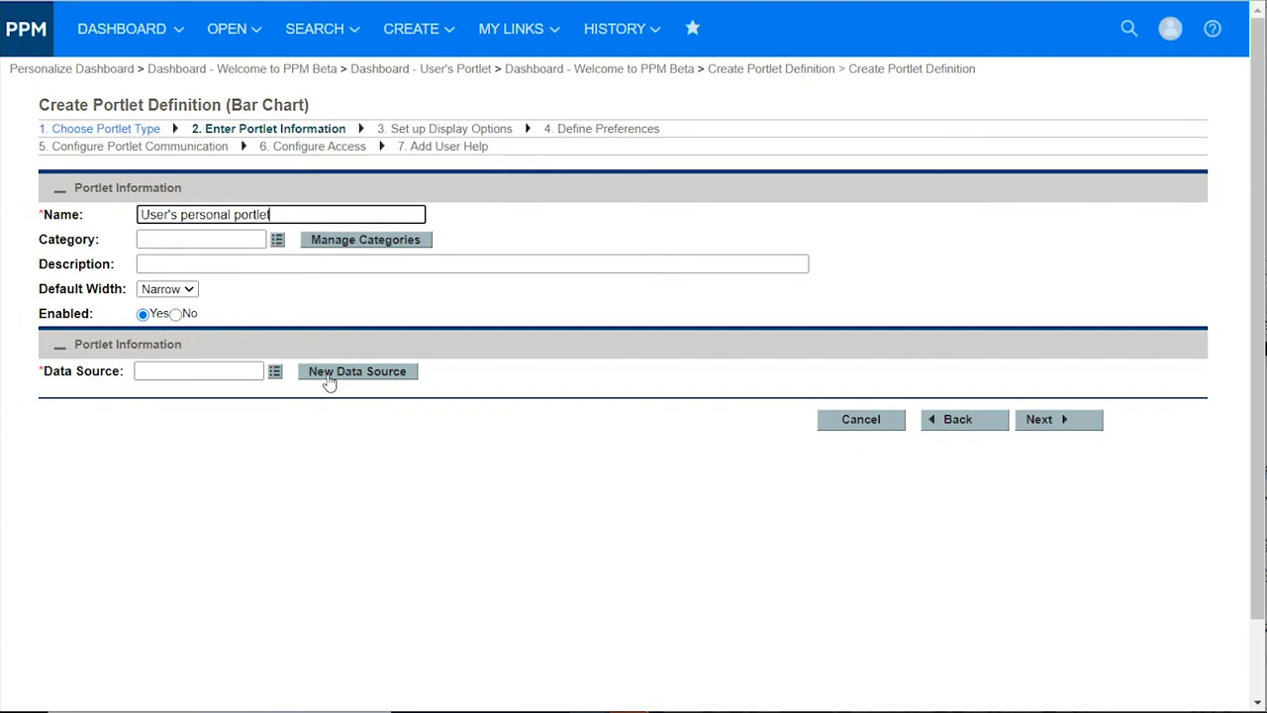
{"action": "left_click", "coordinate": [276, 372]}
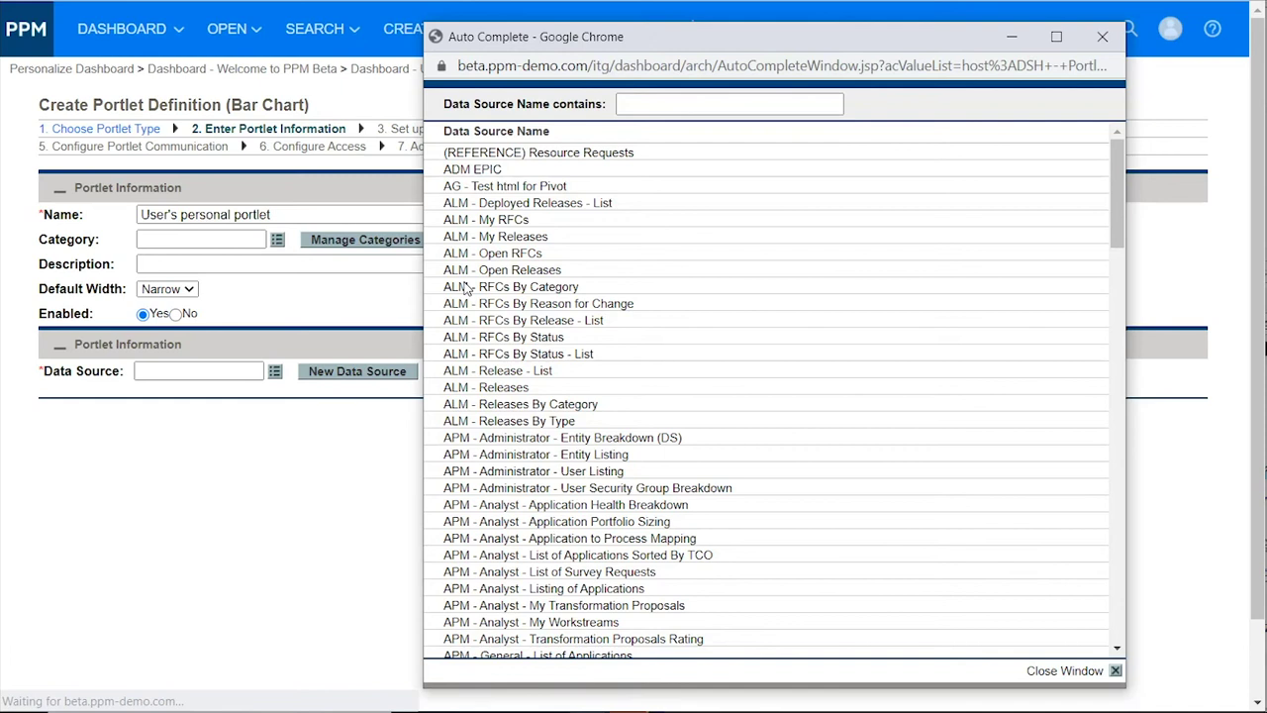
Step: Filter data sources by 'PPm' and choose PPM Features with Strategic Themes
{"action": "left_click", "coordinate": [693, 103]}
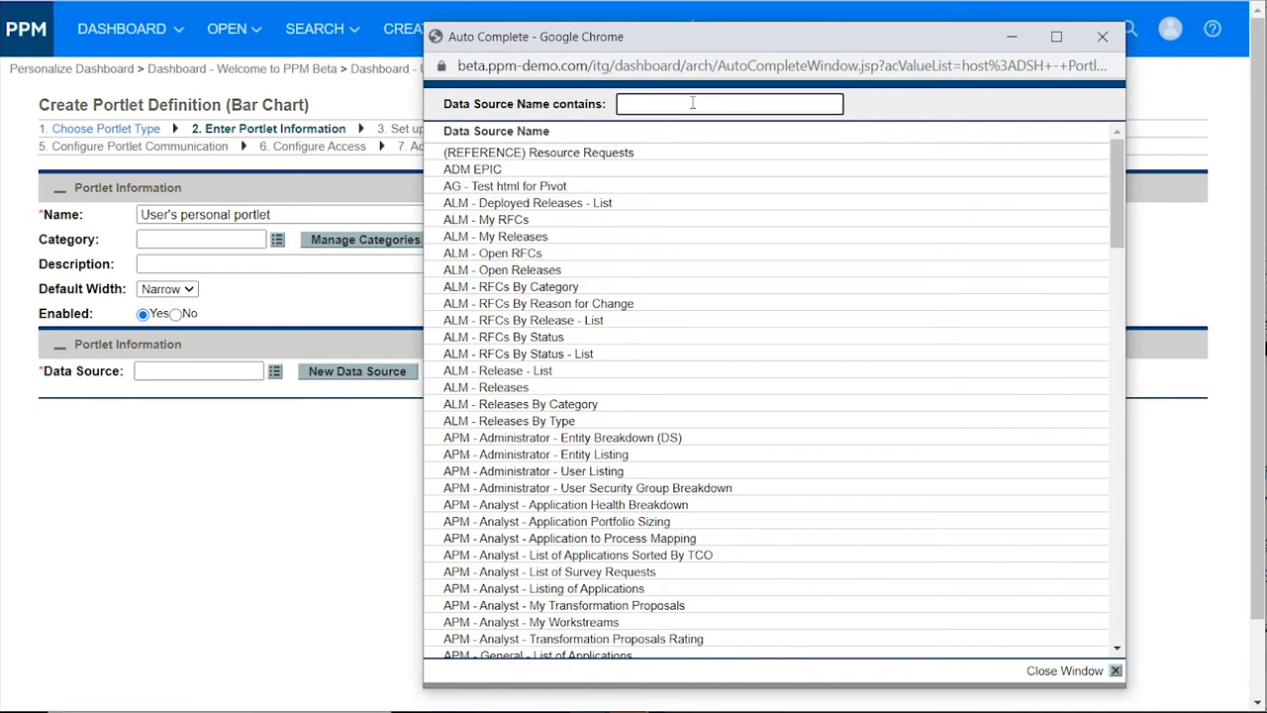
{"action": "type", "text": "PPm"}
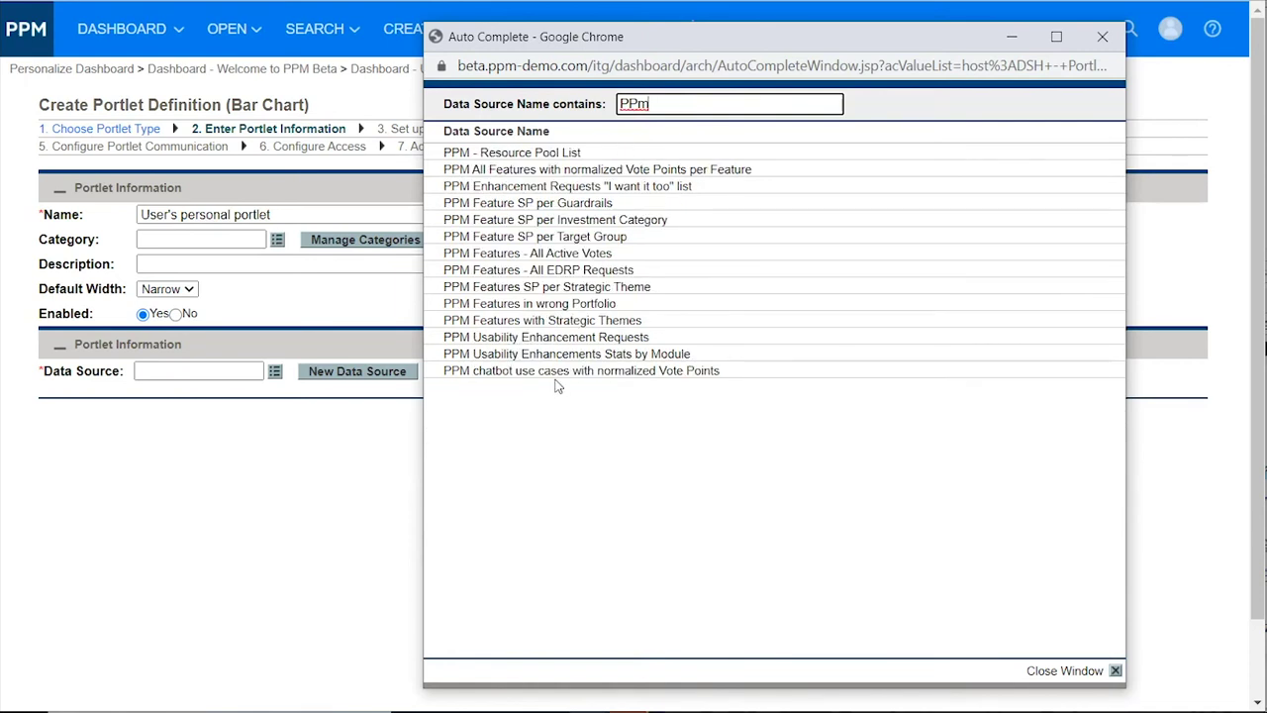
{"action": "left_click", "coordinate": [566, 321]}
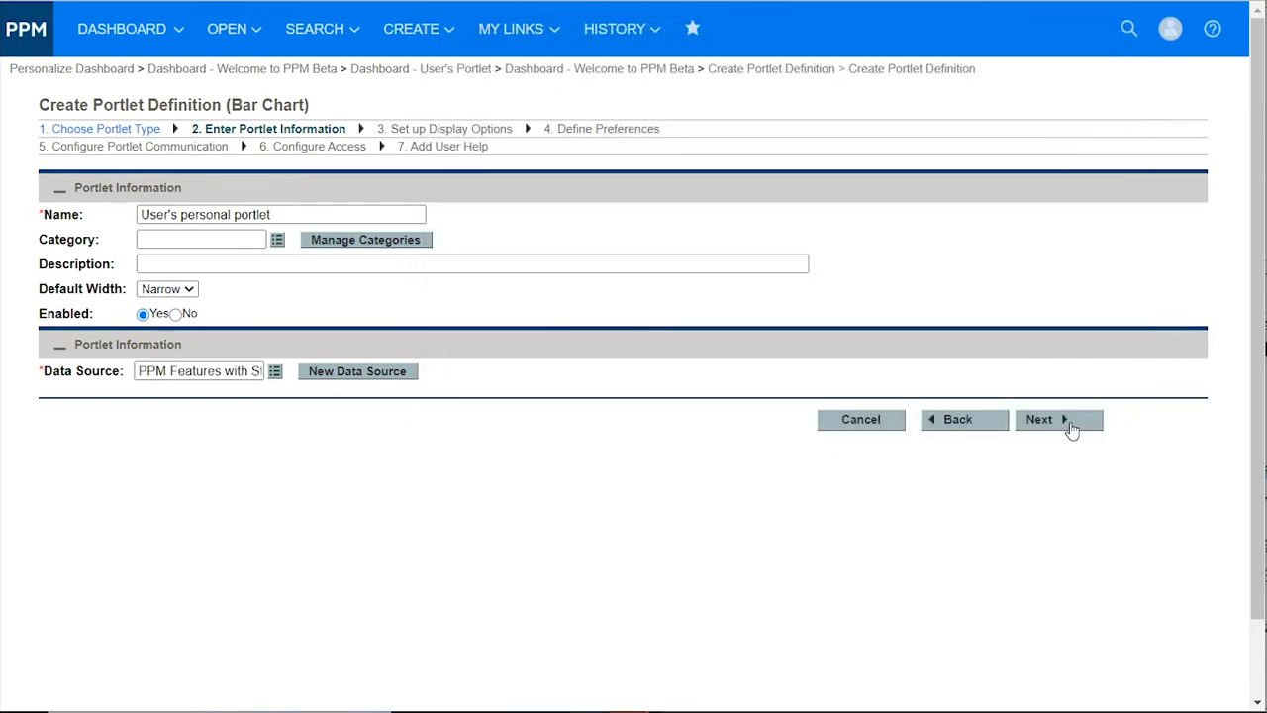
Step: Set Bar Value Source to SP Estimate and Orientation to Vertical, then advance to Define Preferences
{"action": "left_click", "coordinate": [1057, 419]}
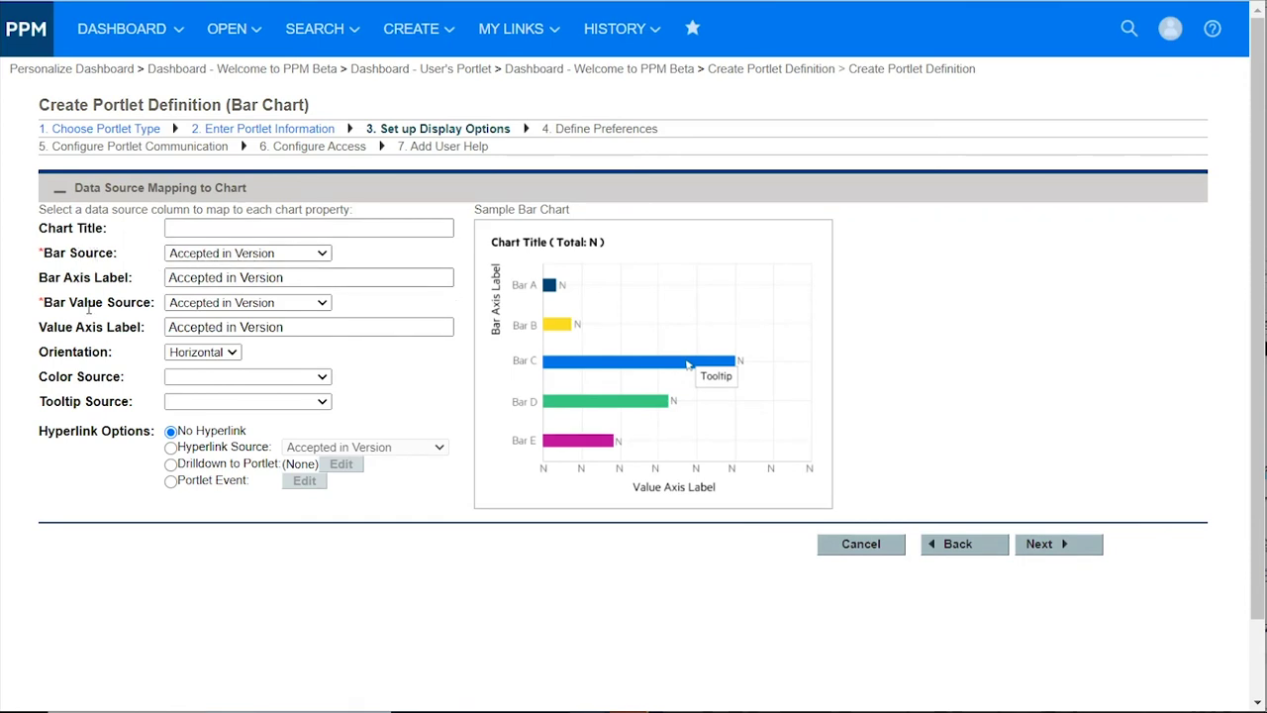
{"action": "left_click_drag", "start_coordinate": [73, 309], "coordinate": [129, 305]}
{"action": "left_click", "coordinate": [126, 305]}
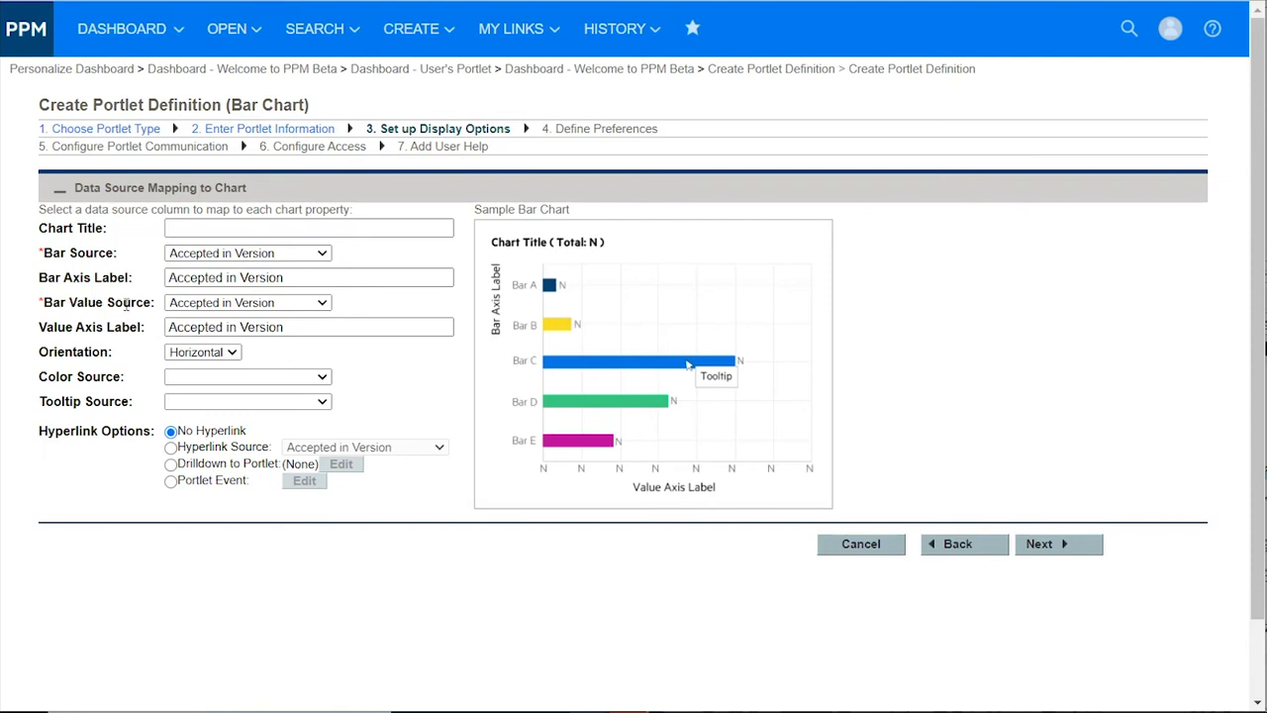
{"action": "left_click", "coordinate": [244, 307]}
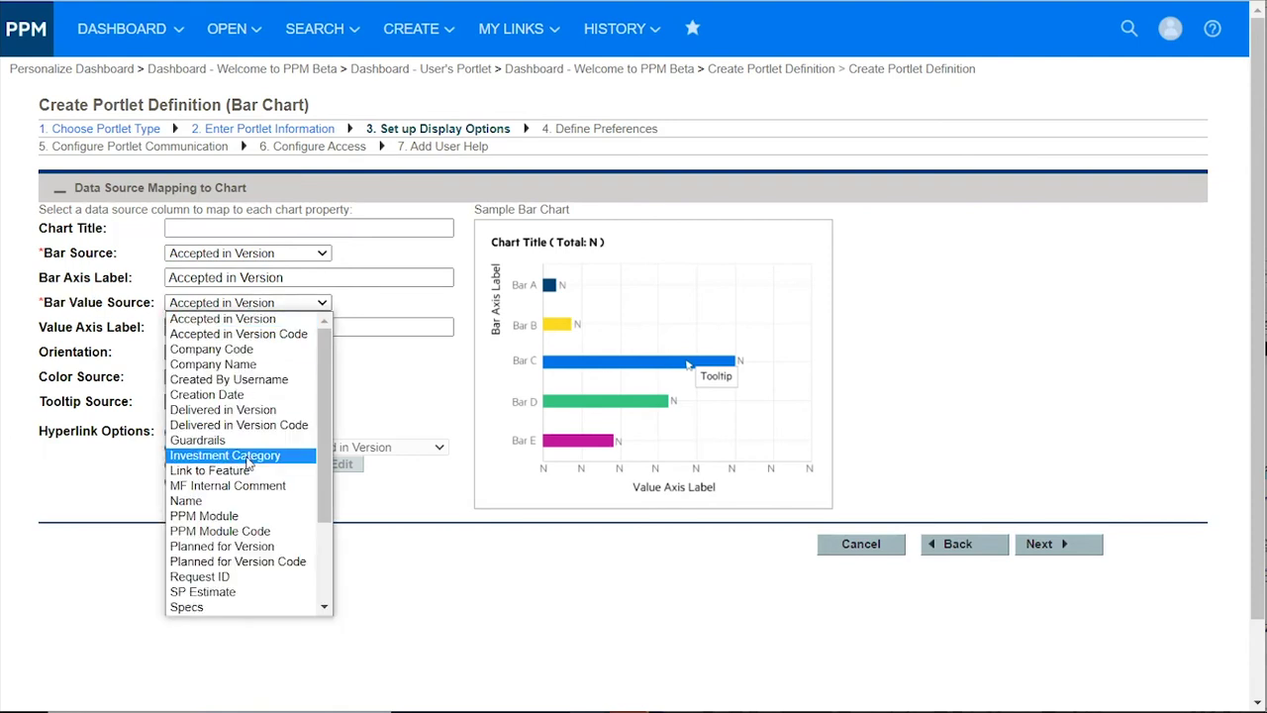
{"action": "scroll", "coordinate": [247, 463], "scroll_direction": "down", "scroll_amount": 3}
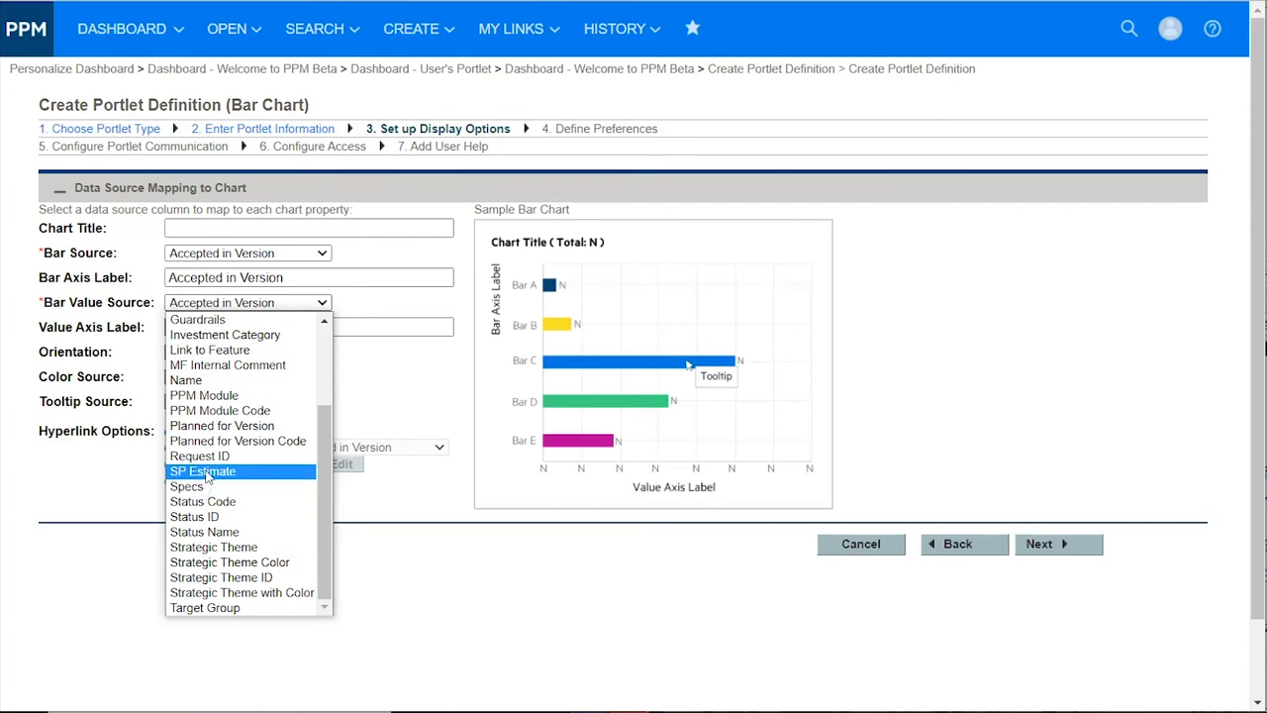
{"action": "left_click", "coordinate": [206, 473]}
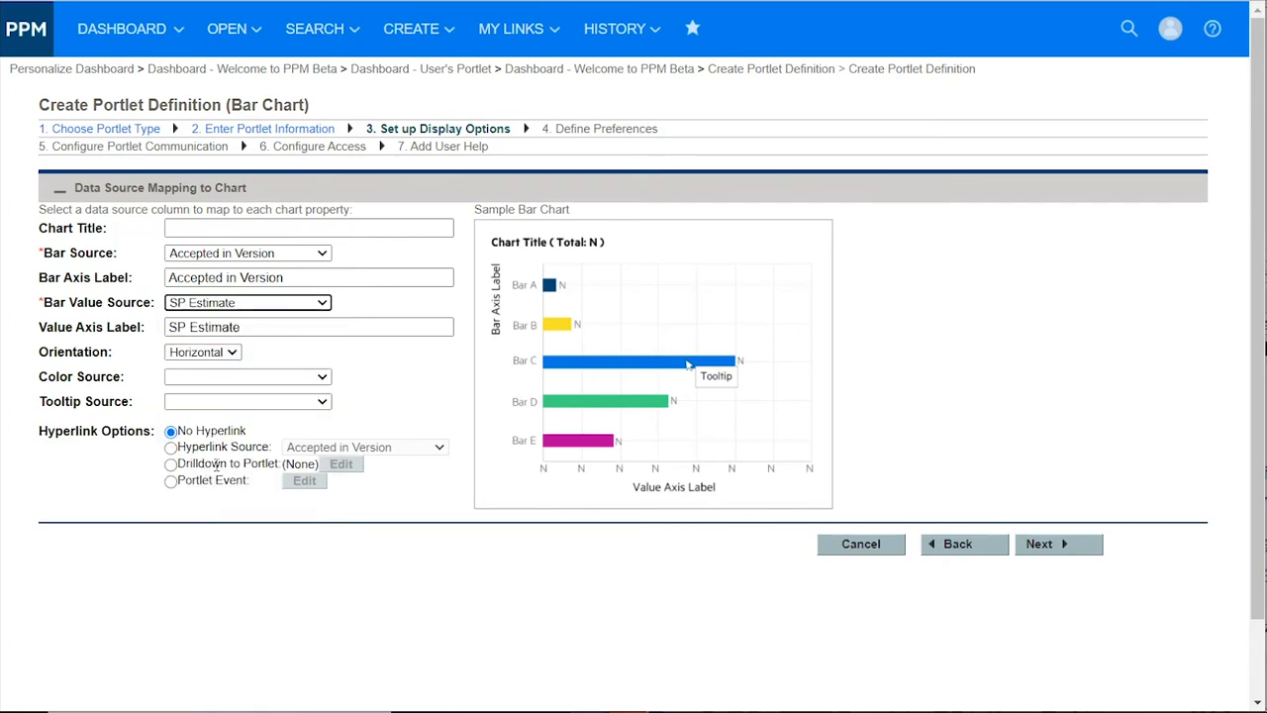
{"action": "left_click", "coordinate": [228, 355]}
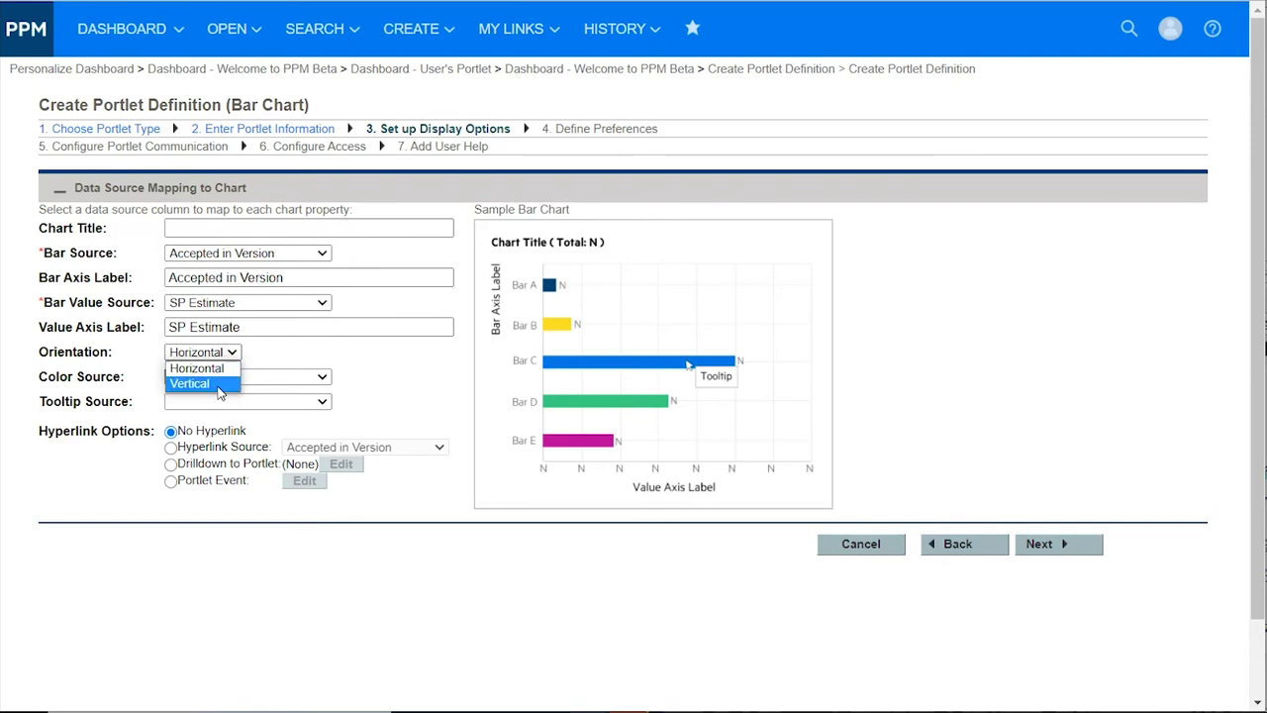
{"action": "left_click", "coordinate": [219, 387]}
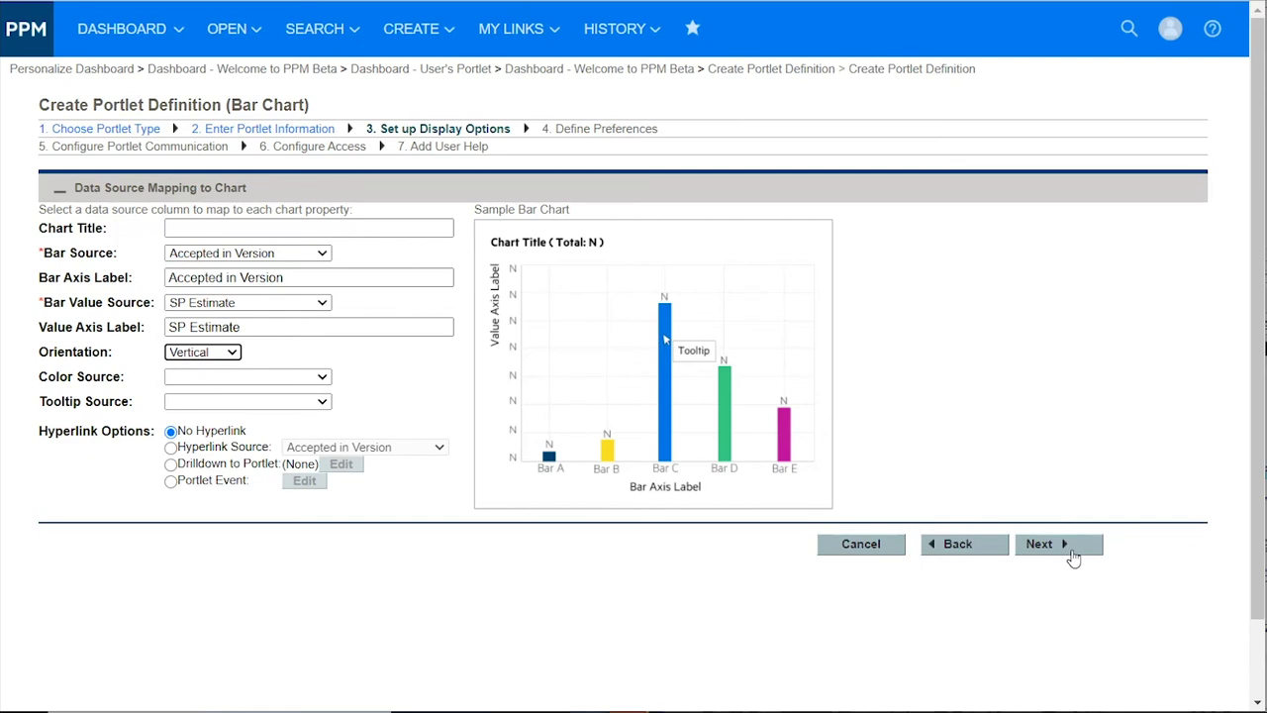
{"action": "left_click", "coordinate": [1074, 559]}
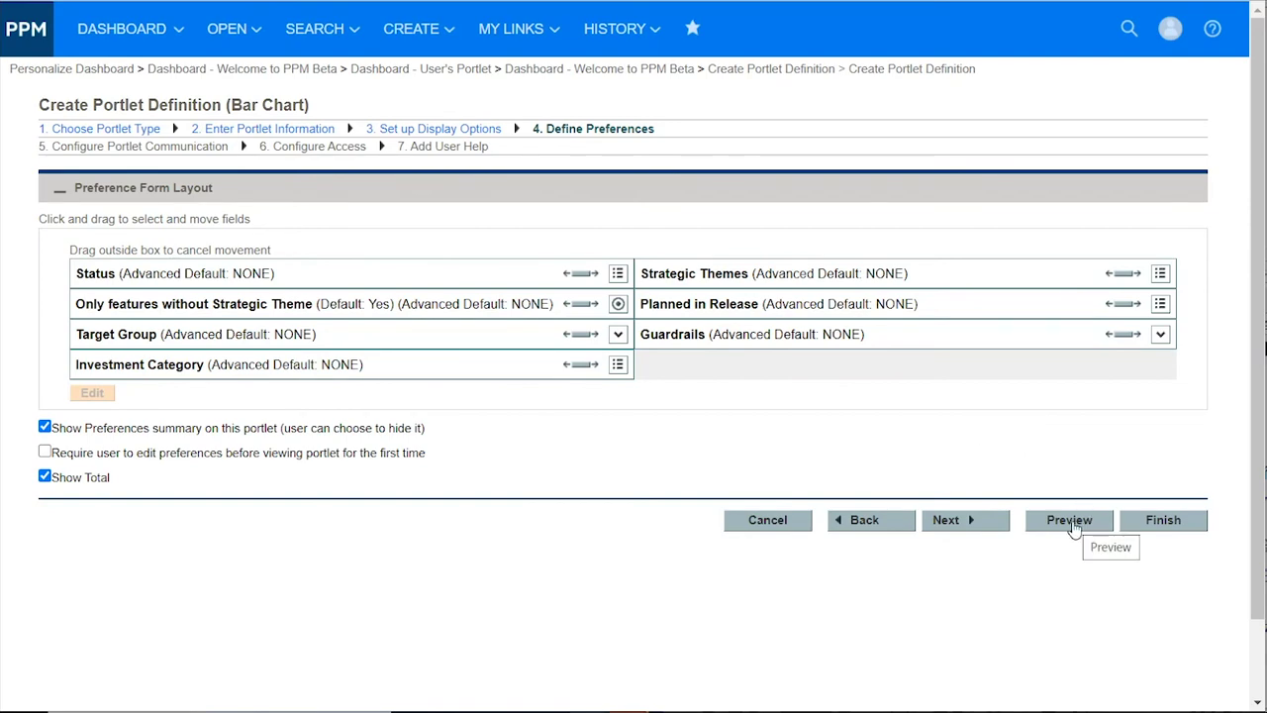
Step: Preview the bar chart, close the preview, and finish creating 'User's personal portlet'
{"action": "left_click", "coordinate": [1072, 522]}
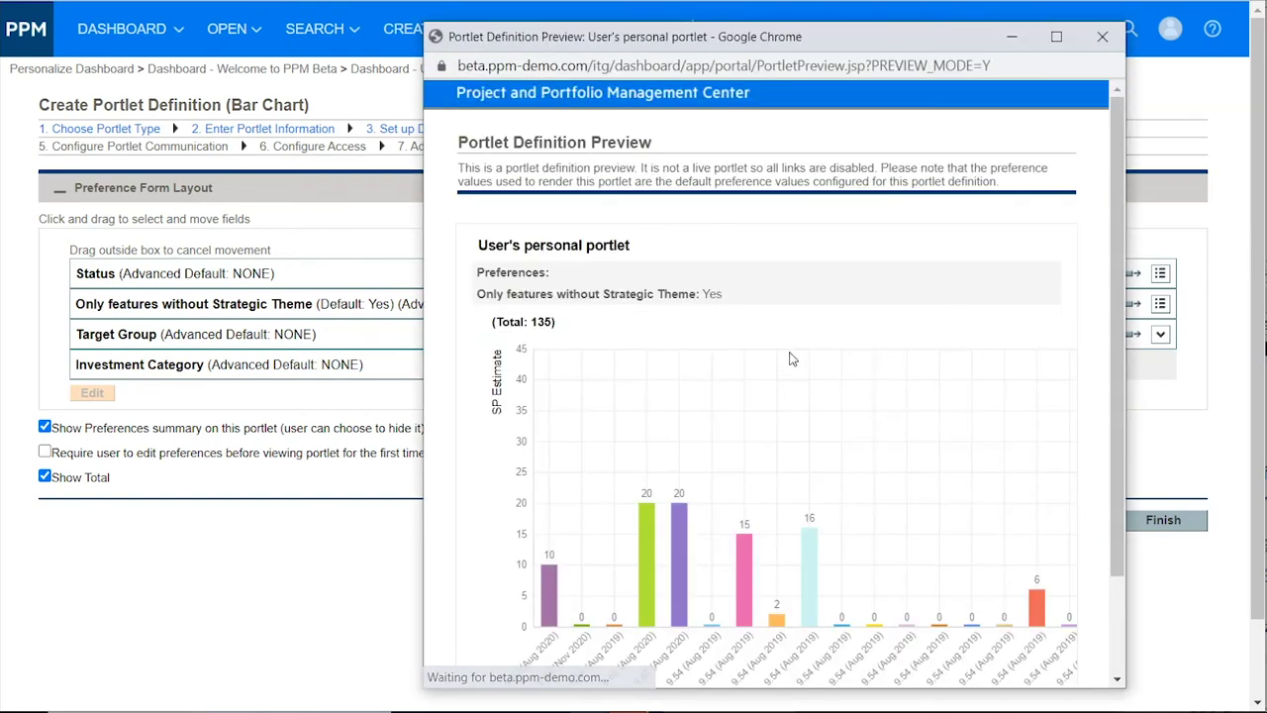
{"action": "scroll", "coordinate": [765, 362], "scroll_direction": "down", "scroll_amount": 1}
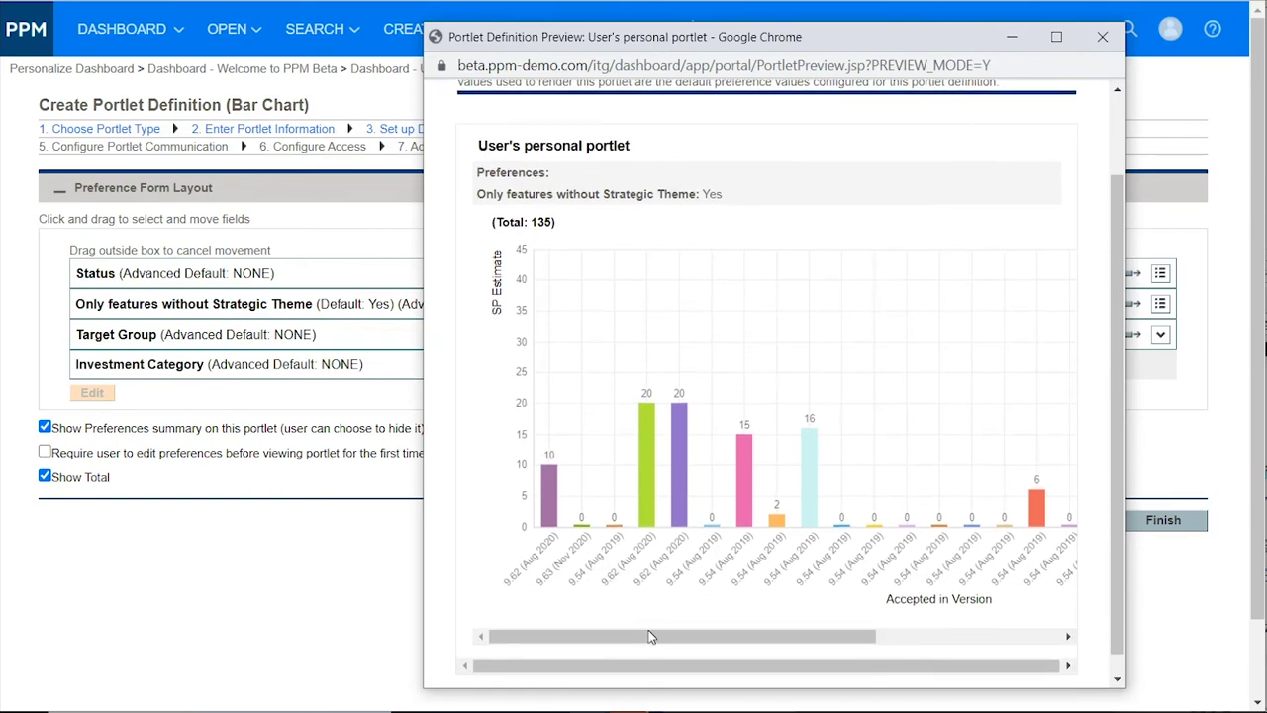
{"action": "left_click_drag", "start_coordinate": [648, 637], "coordinate": [833, 637]}
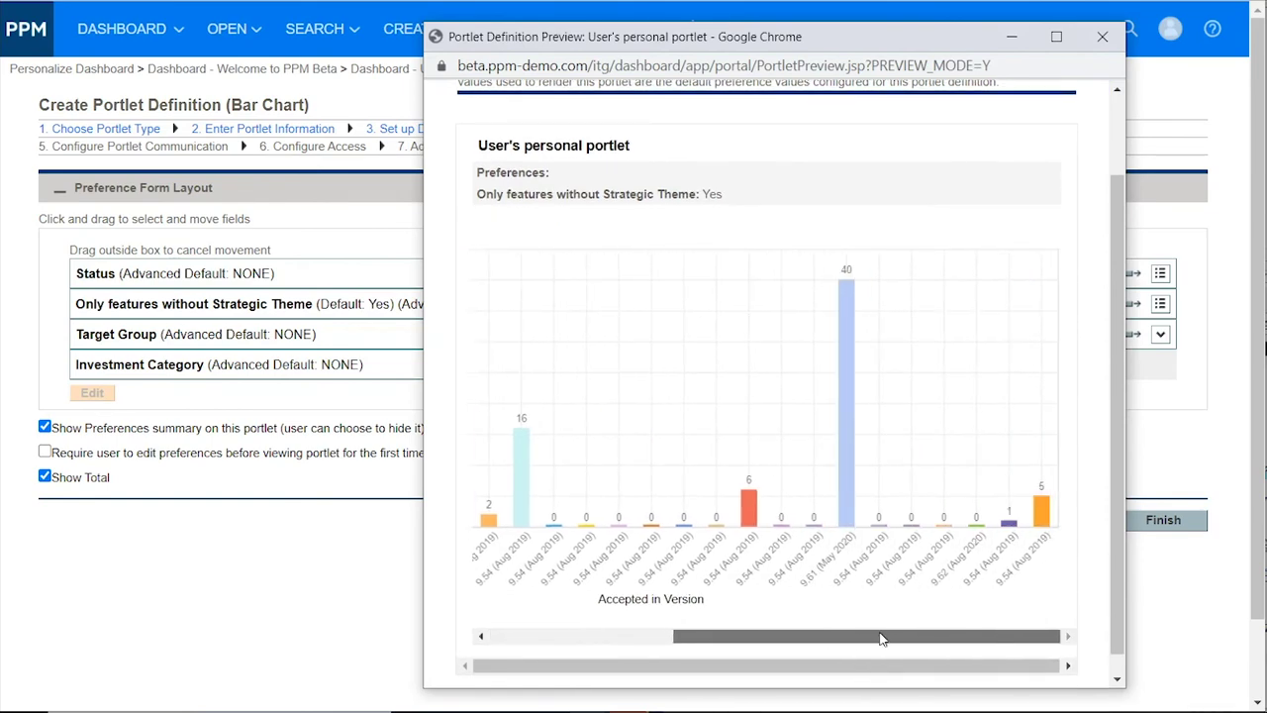
{"action": "left_click", "coordinate": [1102, 36]}
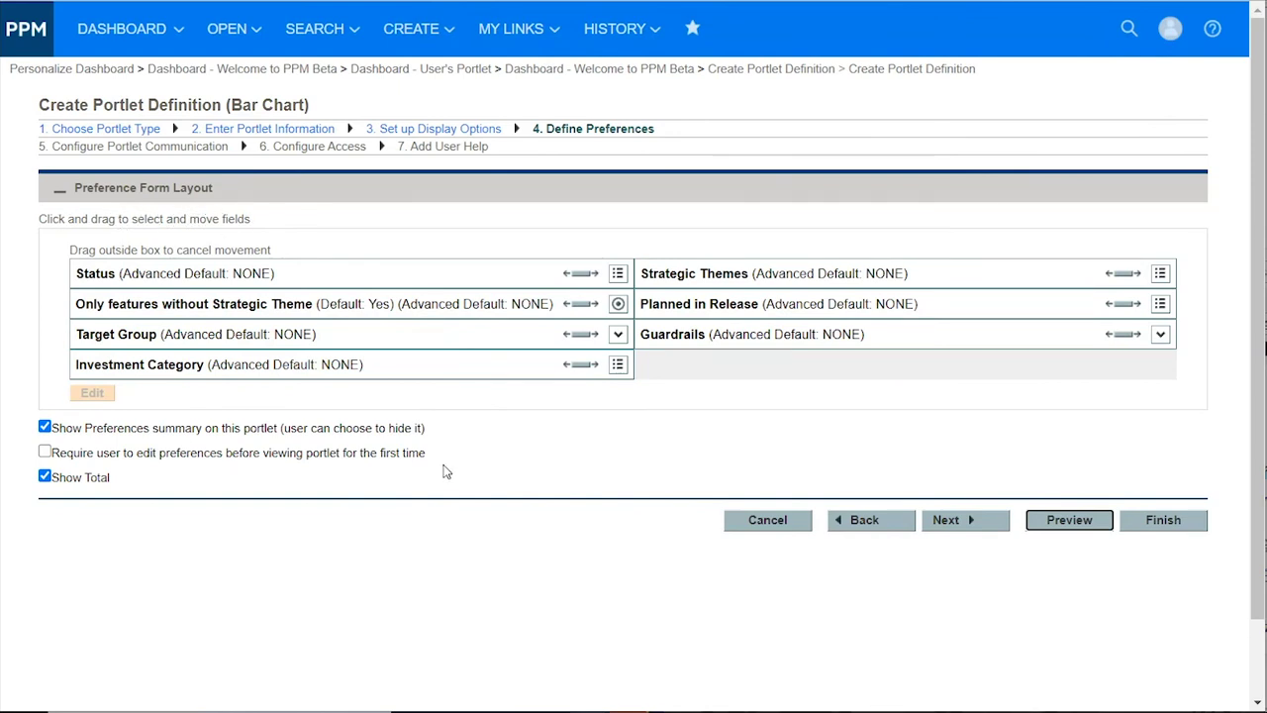
{"action": "left_click", "coordinate": [1165, 519]}
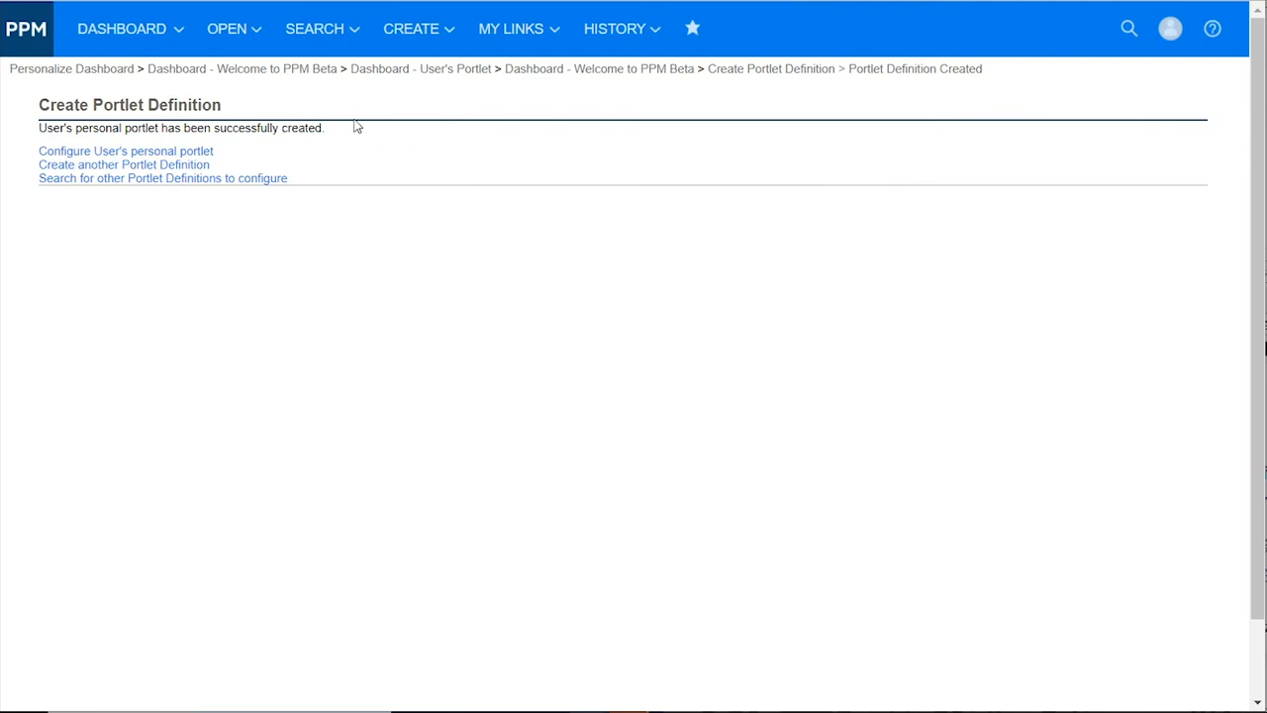
Step: In Personalize Dashboard, select the private User's Portlet page and open Add Portlets
{"action": "left_click", "coordinate": [117, 31]}
{"action": "left_click", "coordinate": [130, 80]}
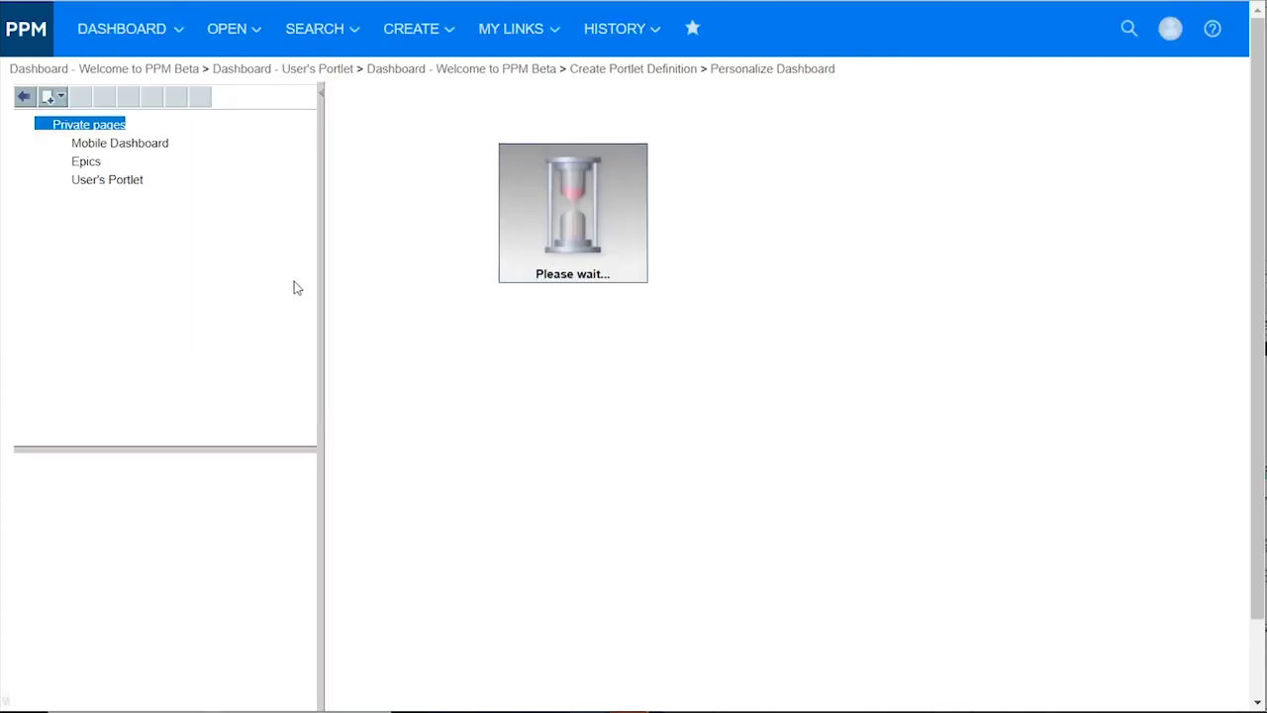
{"action": "left_click", "coordinate": [107, 179]}
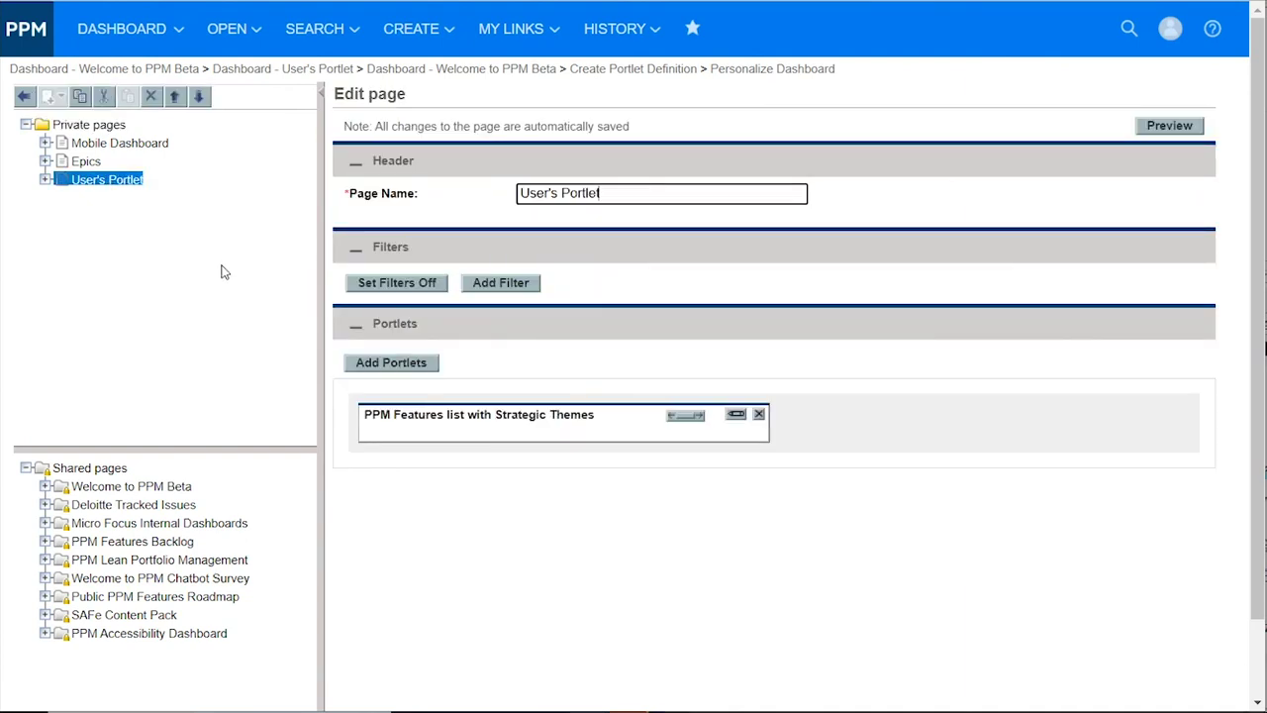
{"action": "left_click", "coordinate": [416, 365]}
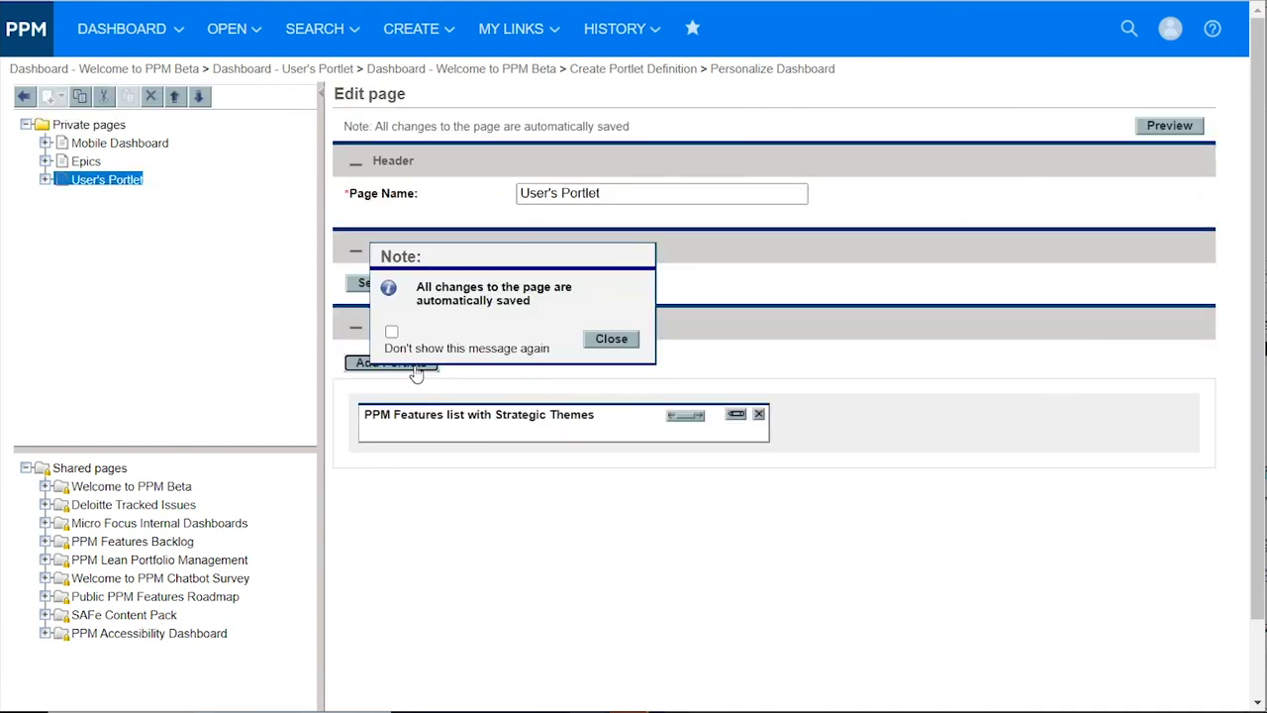
Step: Find portlets named 'user' and add User's personal portlet beside the PPM Features list
{"action": "left_click", "coordinate": [632, 340]}
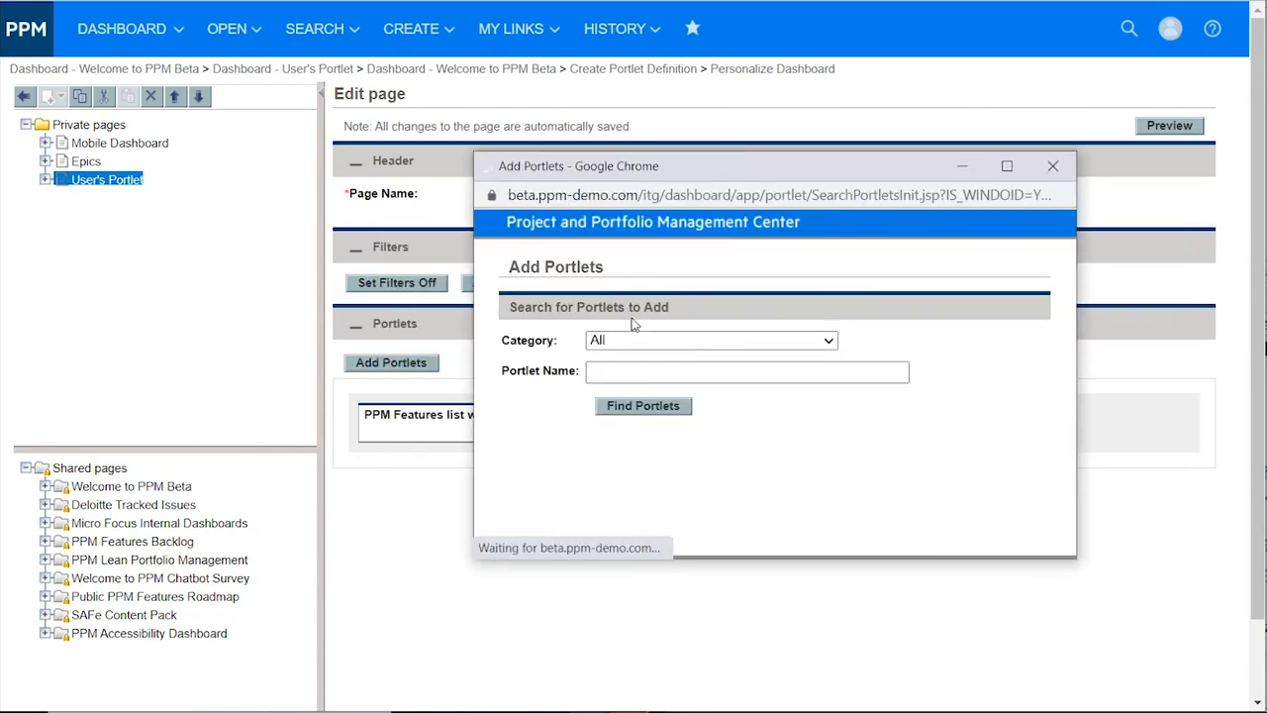
{"action": "left_click", "coordinate": [637, 371]}
{"action": "type", "text": "user"}
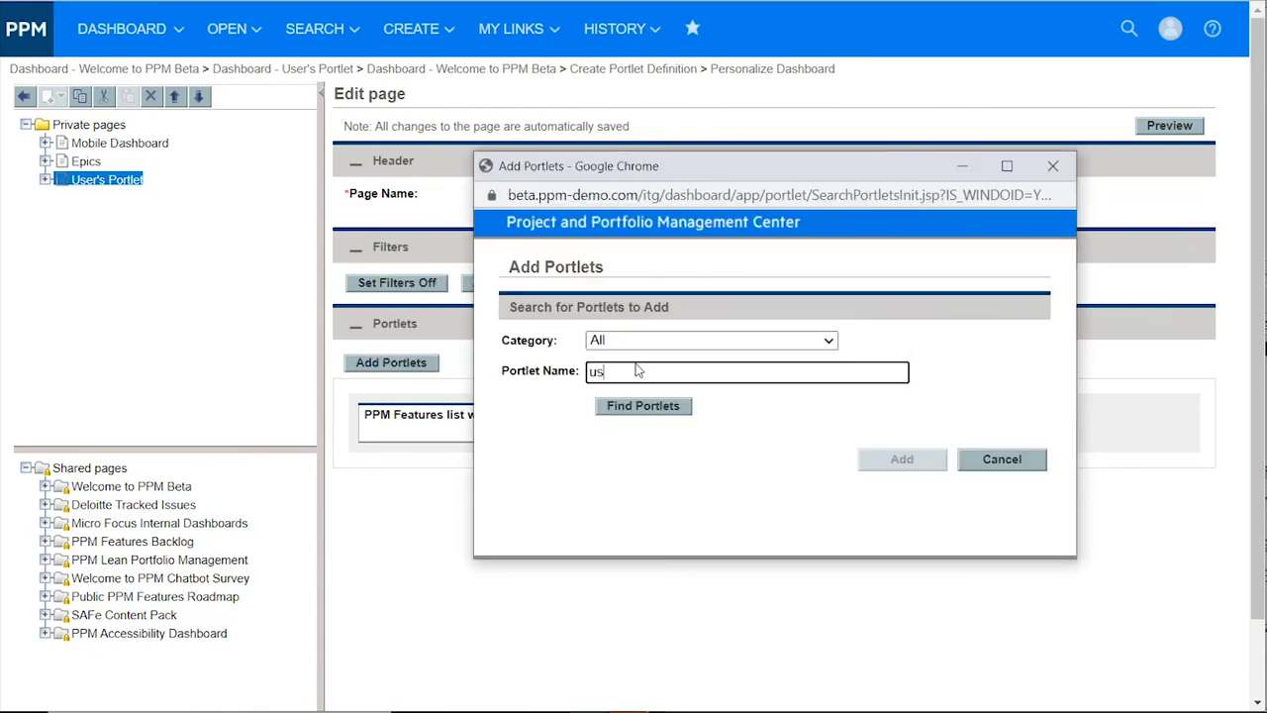
{"action": "left_click", "coordinate": [641, 406]}
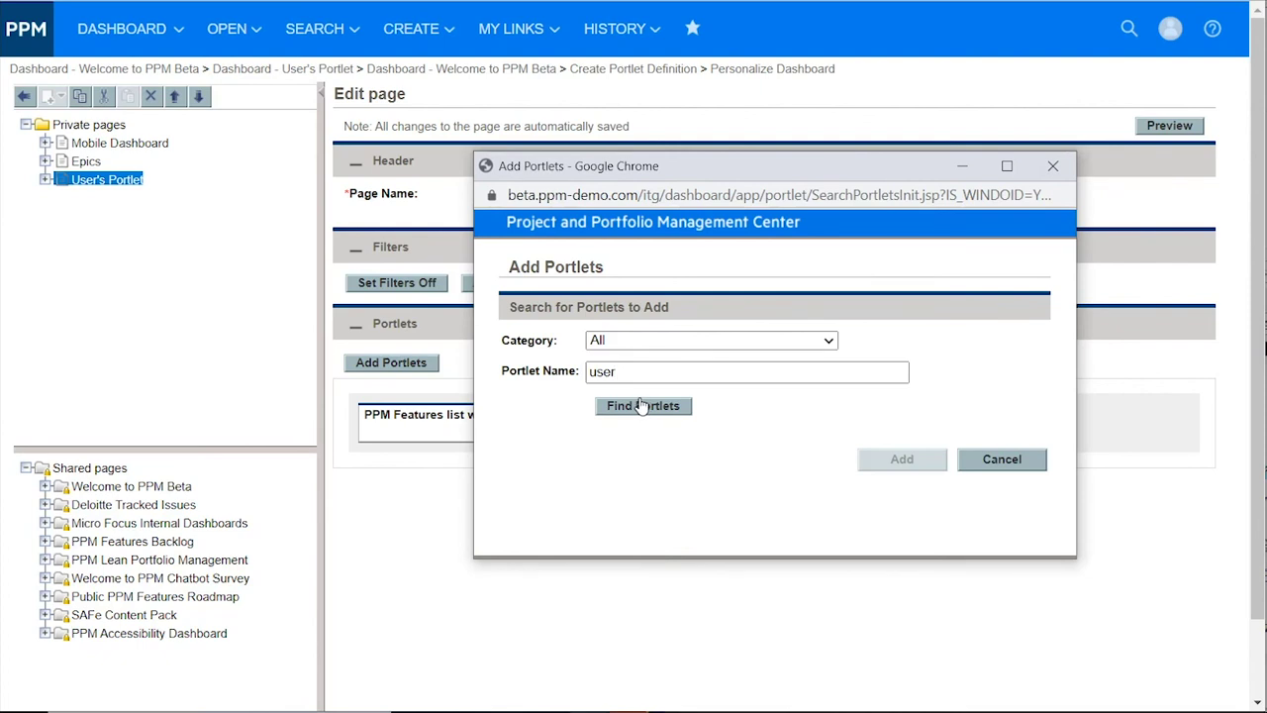
{"action": "left_click_drag", "start_coordinate": [653, 166], "coordinate": [624, 0]}
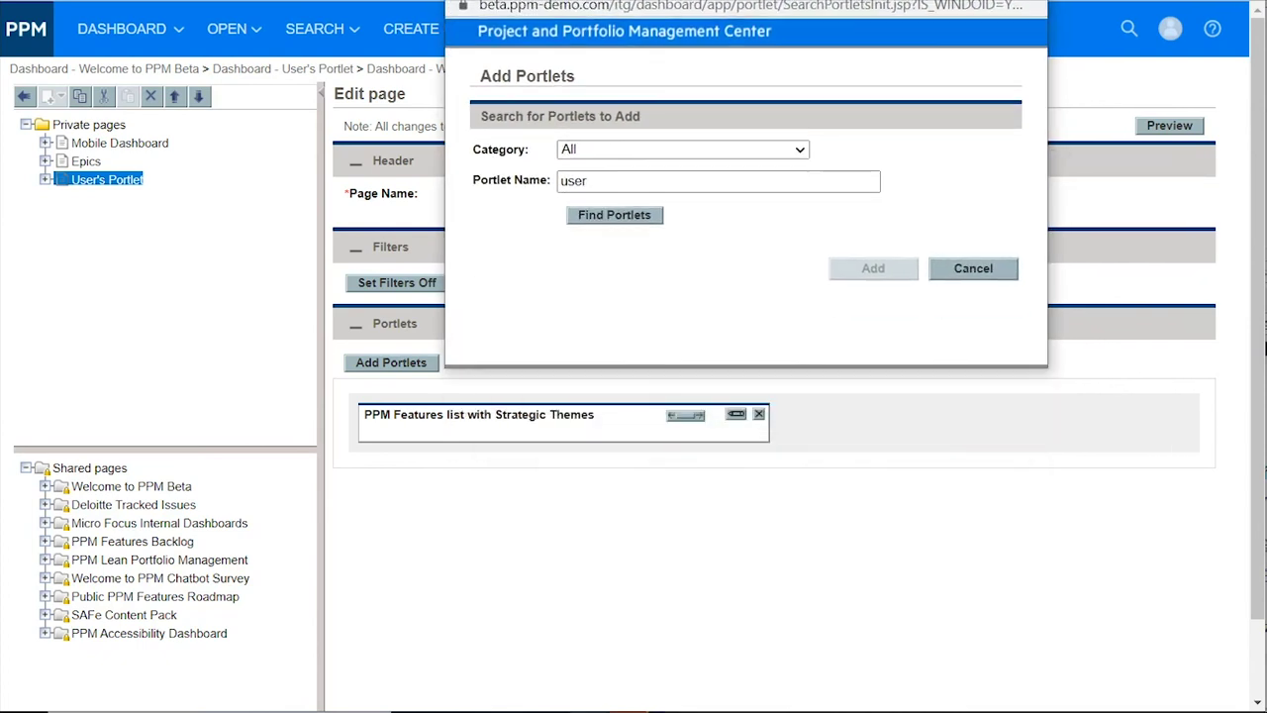
{"action": "left_click", "coordinate": [631, 215]}
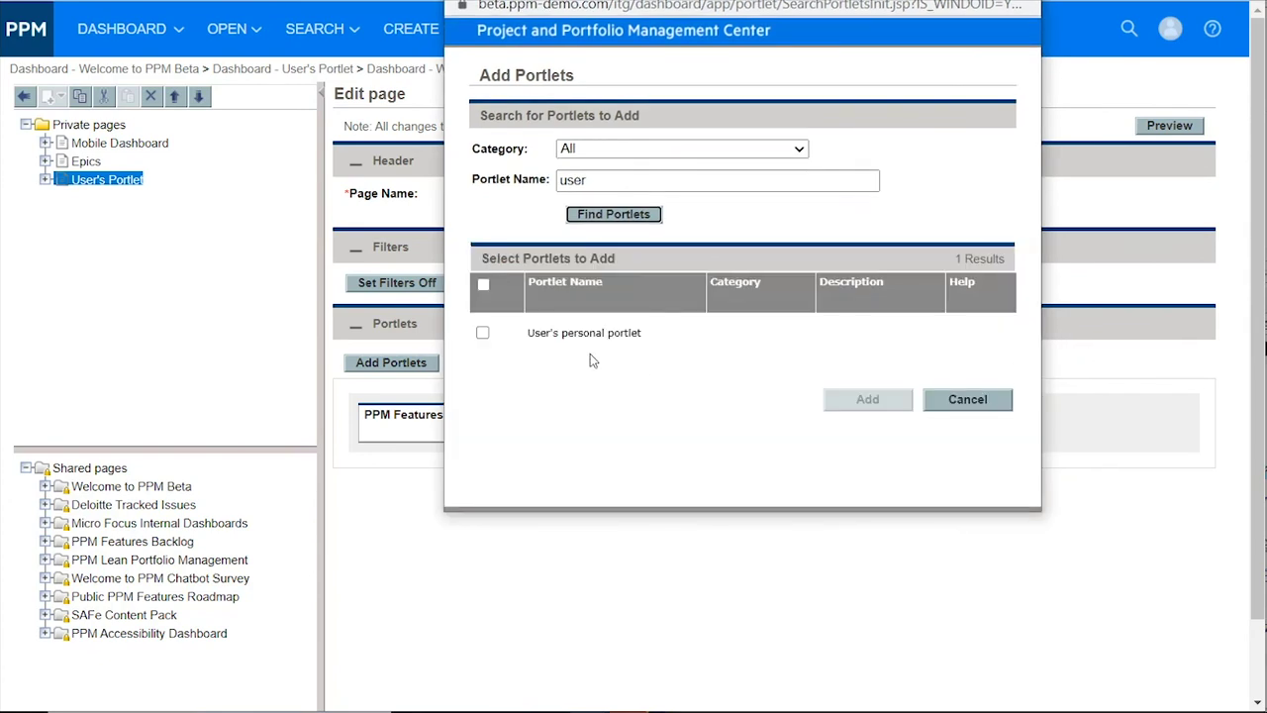
{"action": "left_click", "coordinate": [483, 334]}
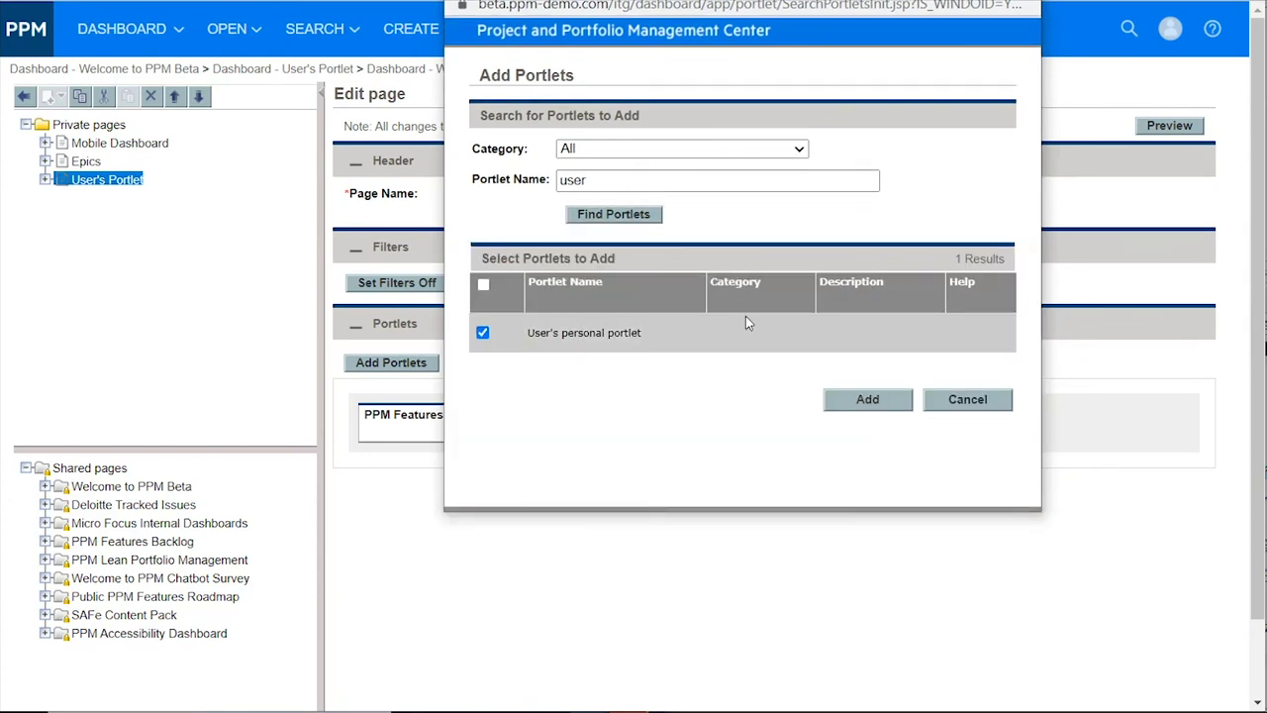
{"action": "left_click", "coordinate": [868, 400]}
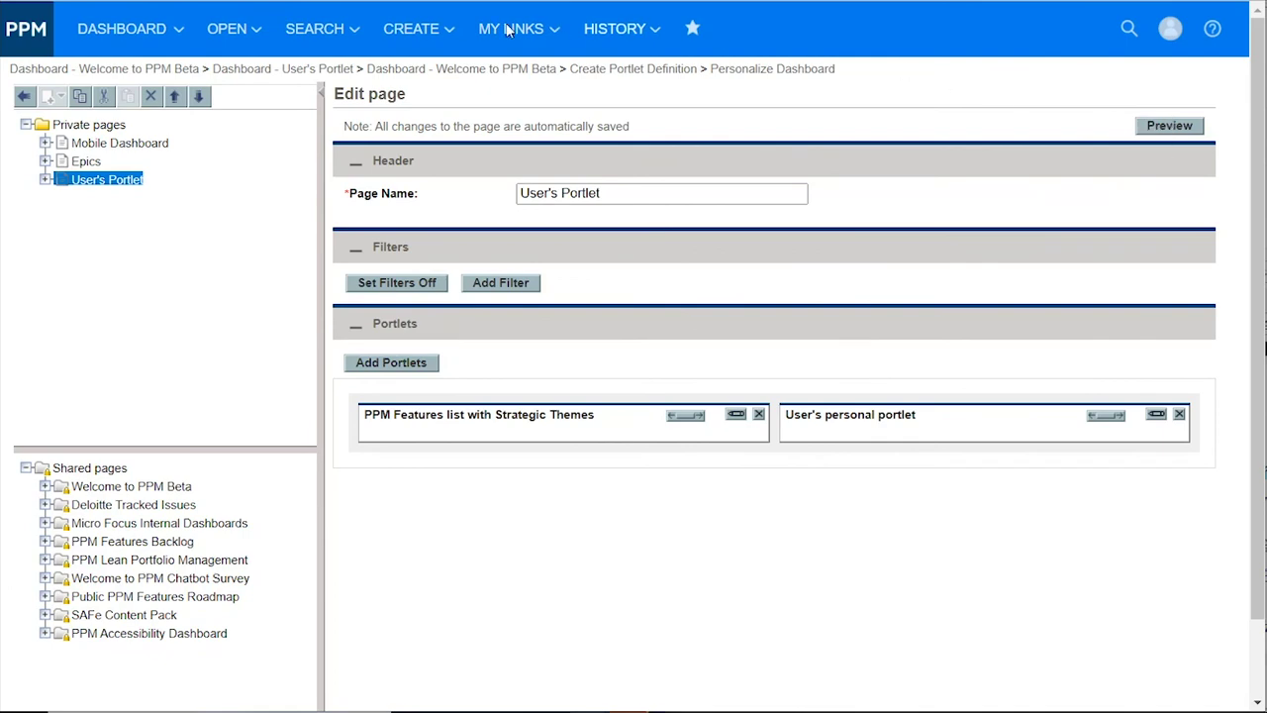
{"action": "left_click", "coordinate": [1176, 132]}
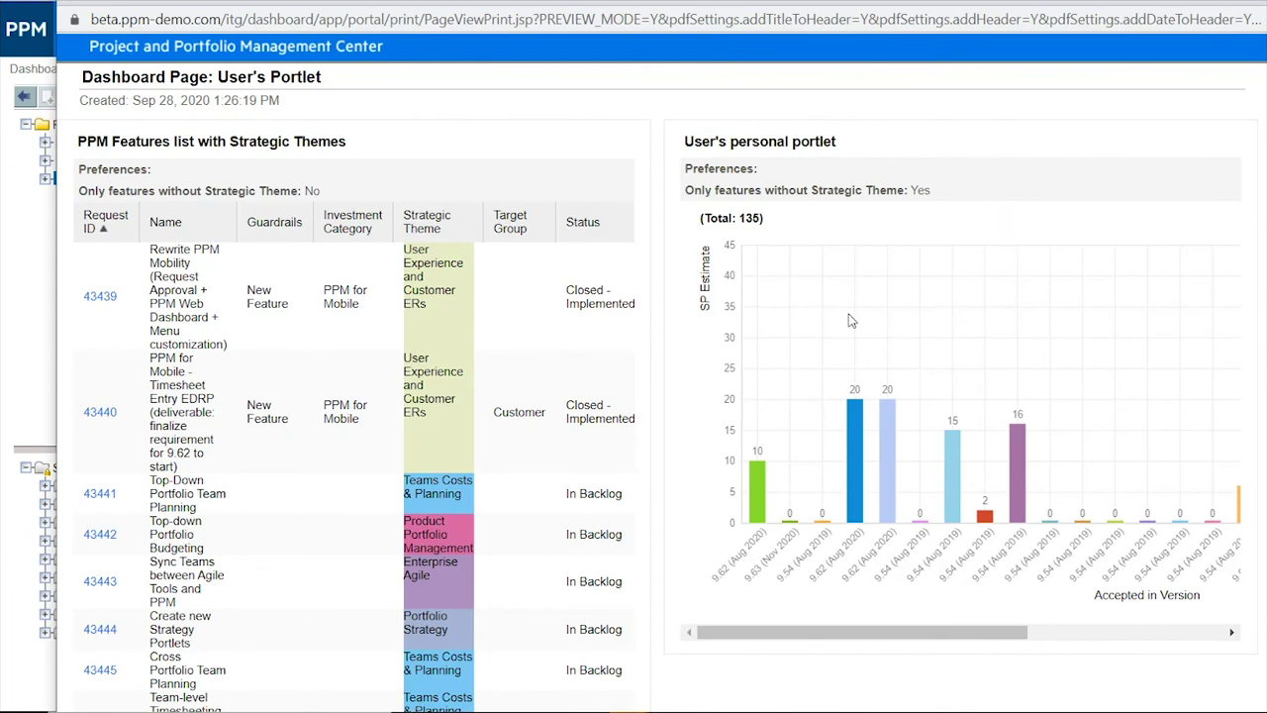
{"action": "left_click_drag", "start_coordinate": [983, 622], "coordinate": [1168, 635]}
{"action": "left_click", "coordinate": [1256, 6]}
Step: From the PPM home page, open the Private dashboard 'User's Portlet'
{"action": "left_click", "coordinate": [24, 30]}
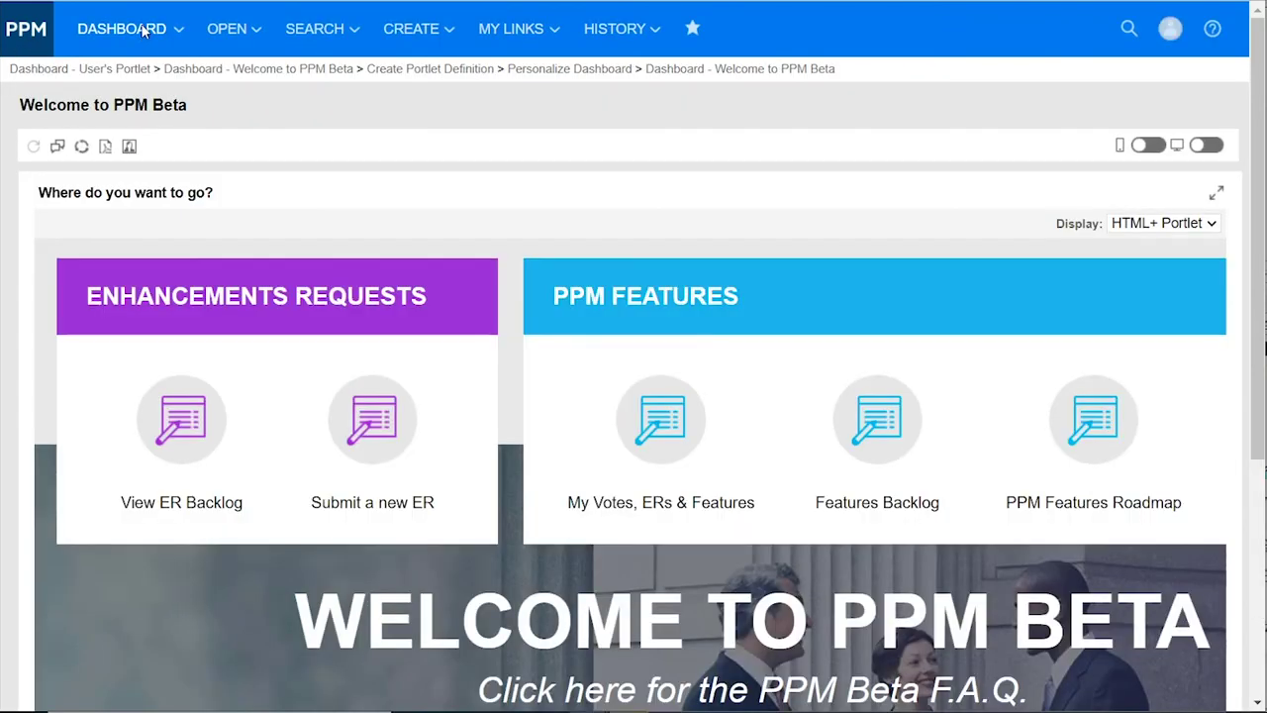
{"action": "left_click", "coordinate": [144, 31]}
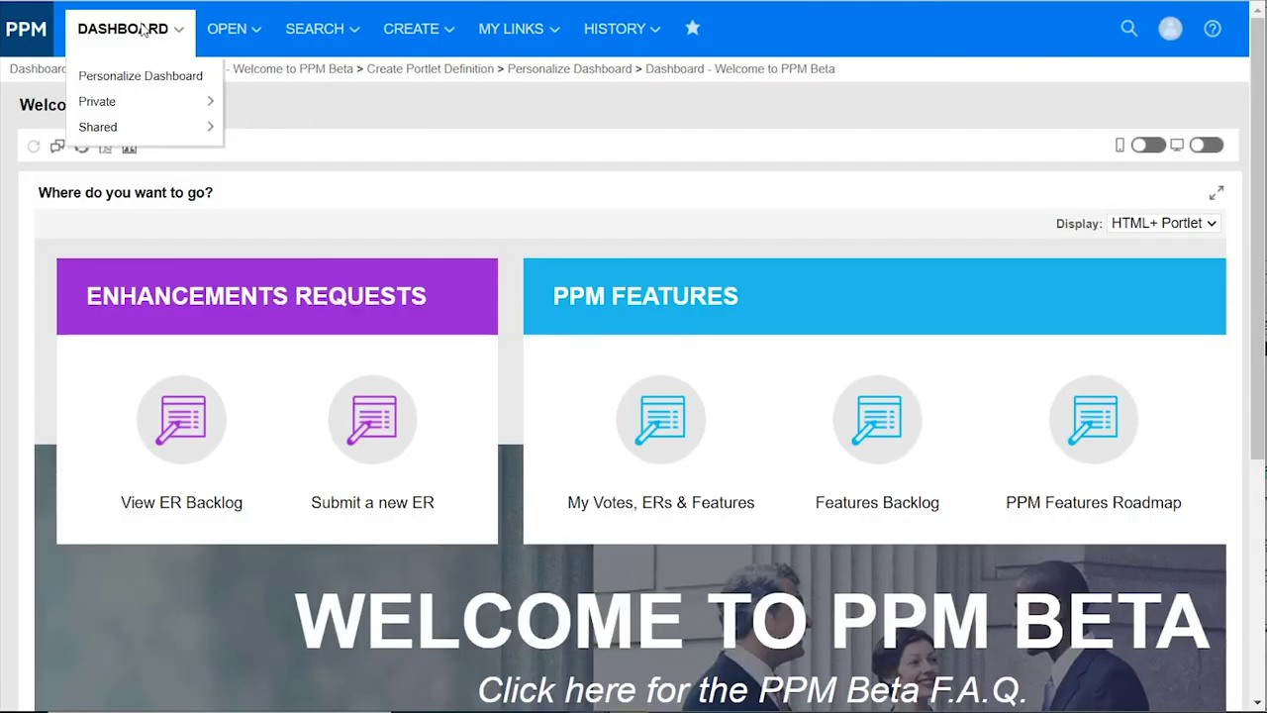
{"action": "mouse_move", "coordinate": [150, 138]}
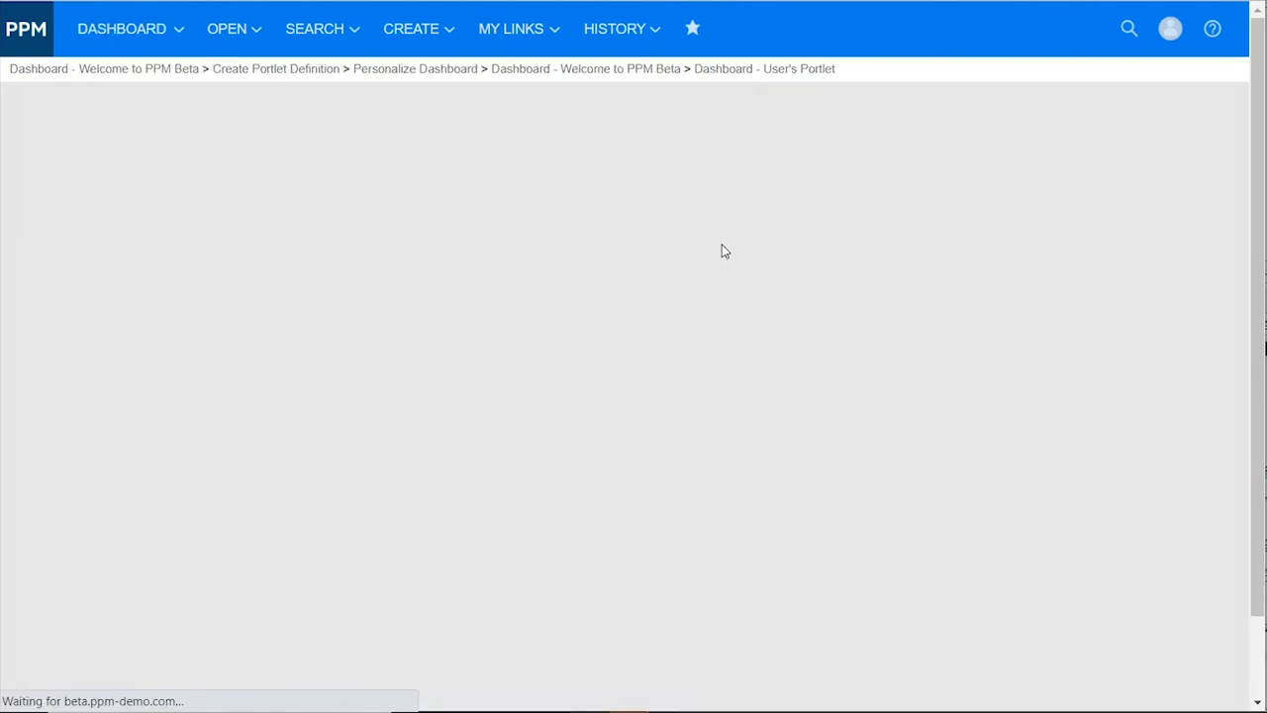
Step: Scroll down and across the bar chart to view the 135 SP Estimate total
{"action": "scroll", "coordinate": [626, 247], "scroll_direction": "down", "scroll_amount": 1}
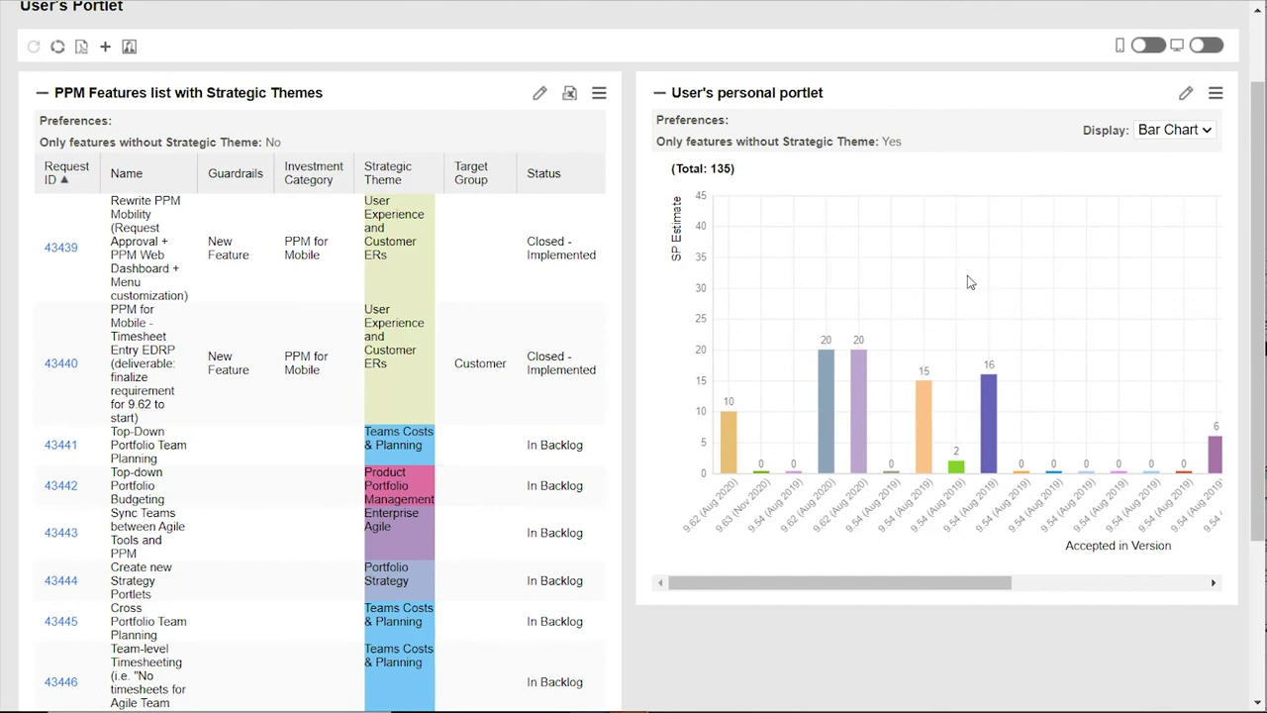
{"action": "left_click_drag", "start_coordinate": [924, 584], "coordinate": [1154, 597]}
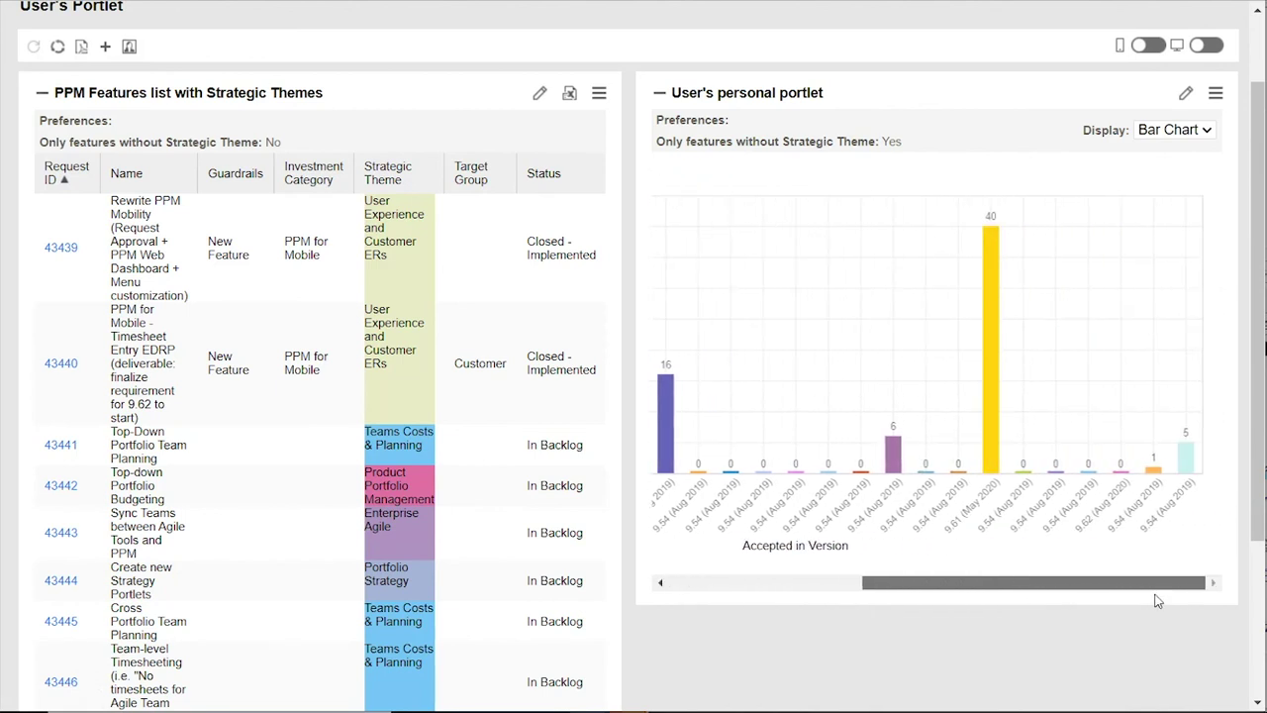
{"action": "left_click_drag", "start_coordinate": [971, 582], "coordinate": [741, 588]}
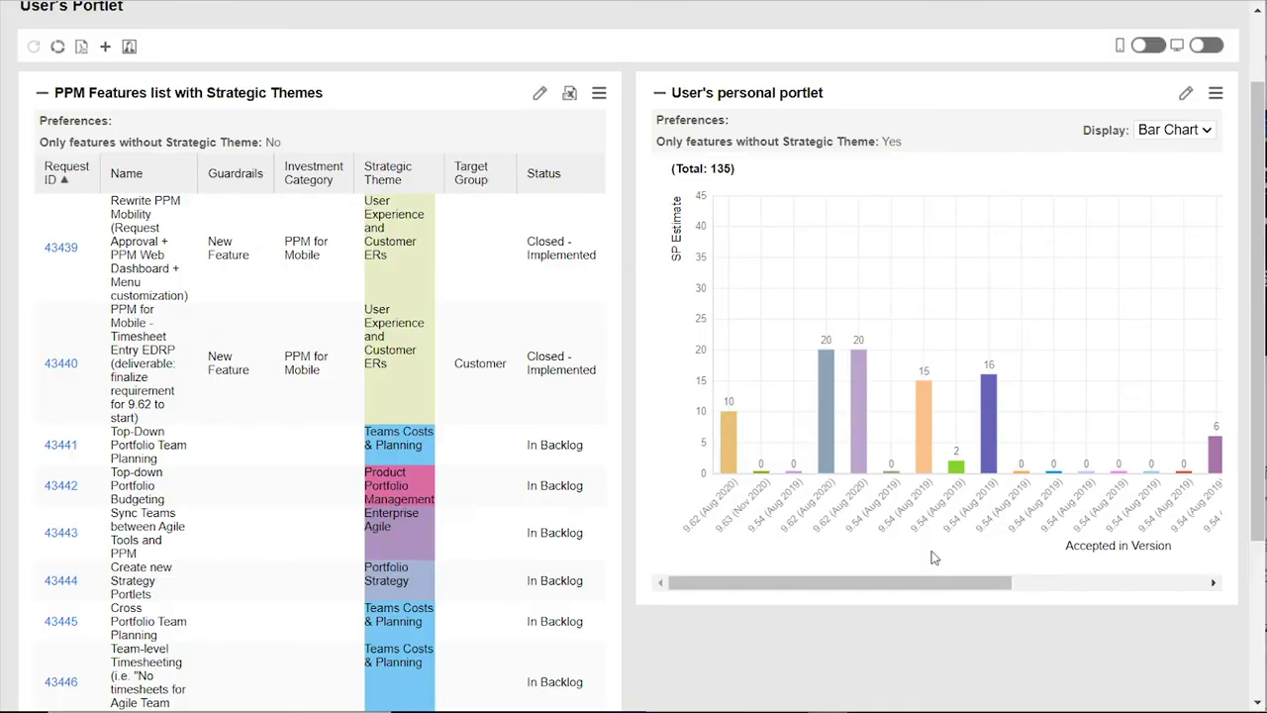